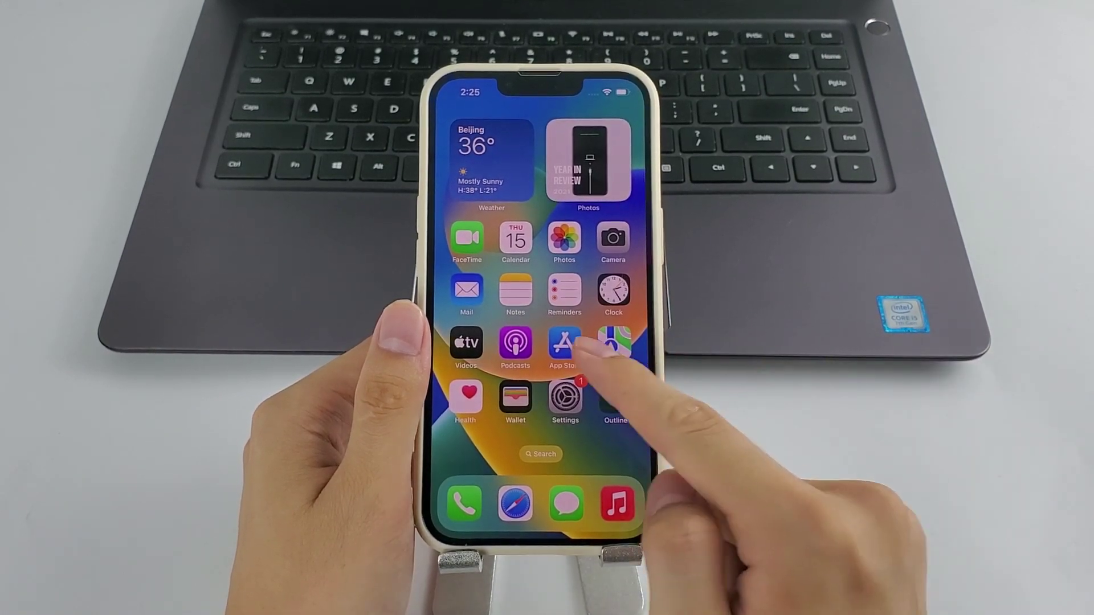
- Swipe past the iPhone home screens to the App Library, then open Music's library
left_click_drag(632, 387, 547, 388)
left_click_drag(647, 367, 667, 393)
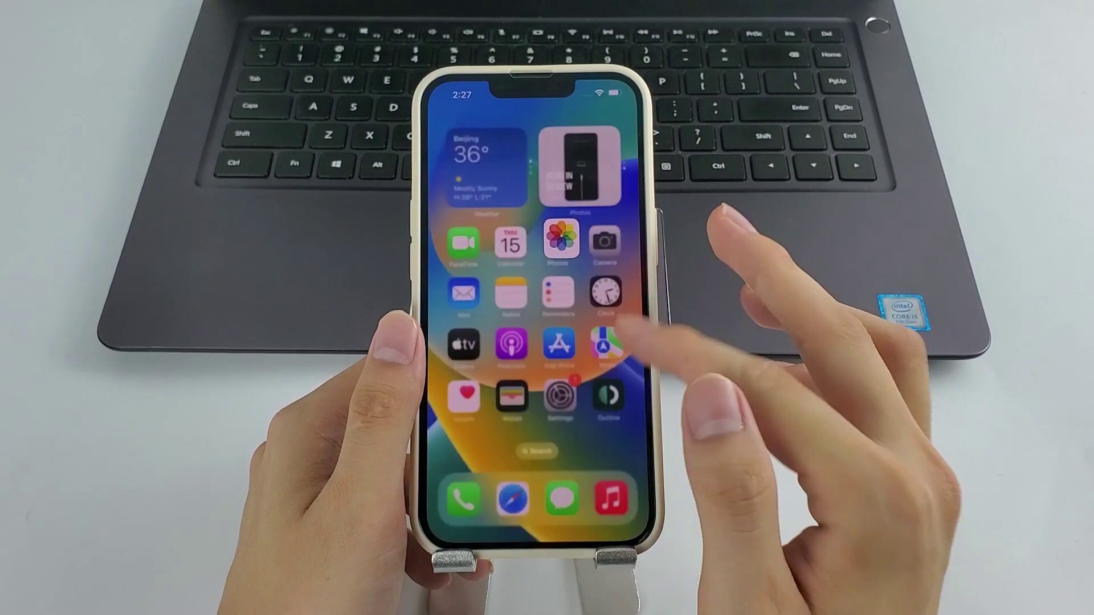
left_click(613, 500)
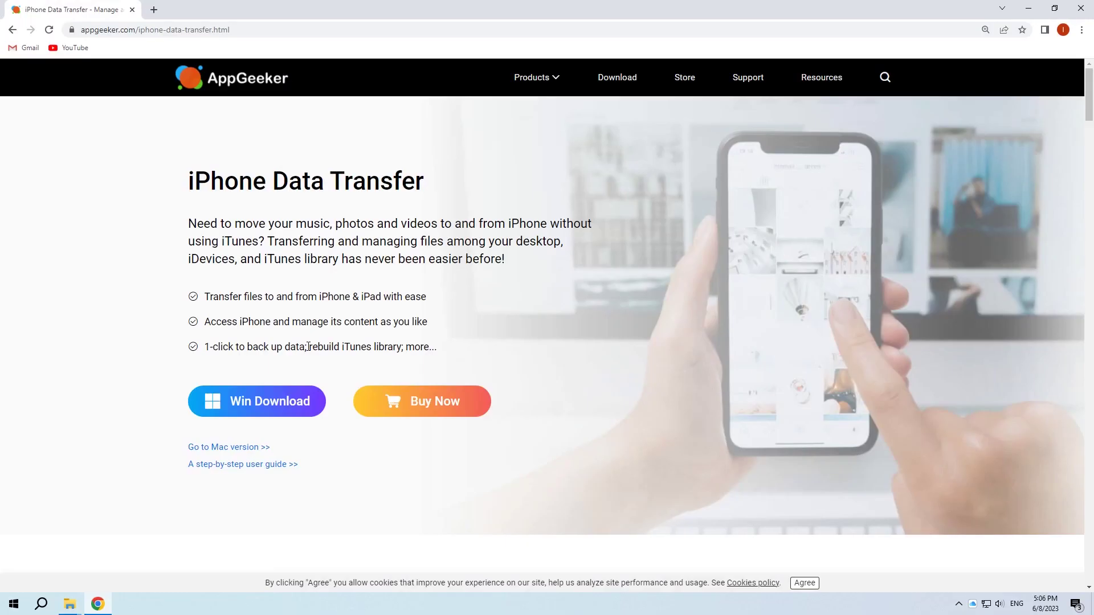
scroll(307, 347, "down", 5)
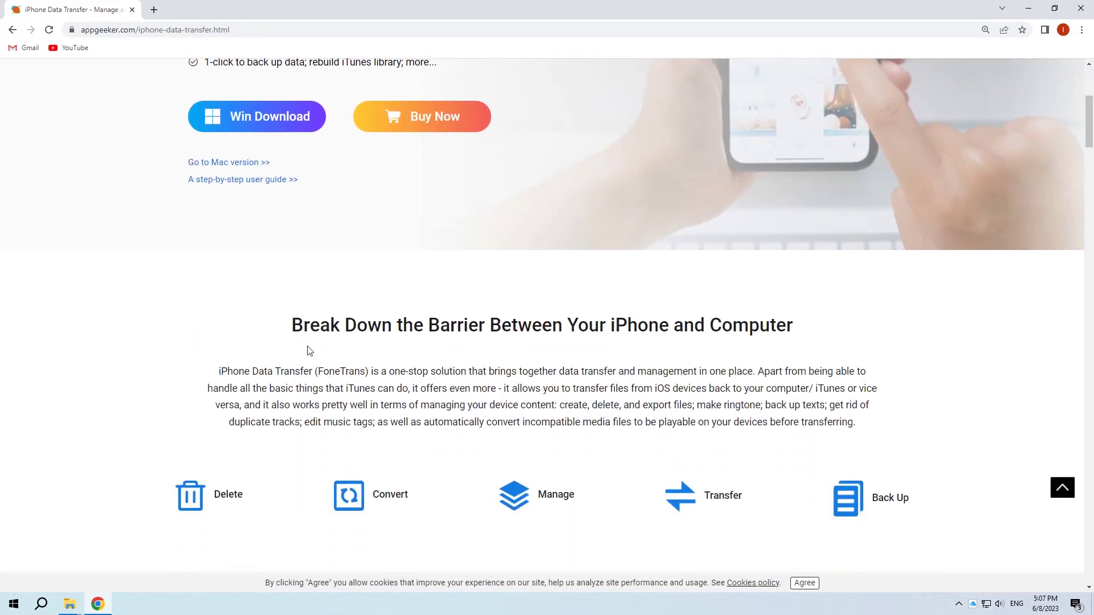
scroll(309, 351, "down", 5)
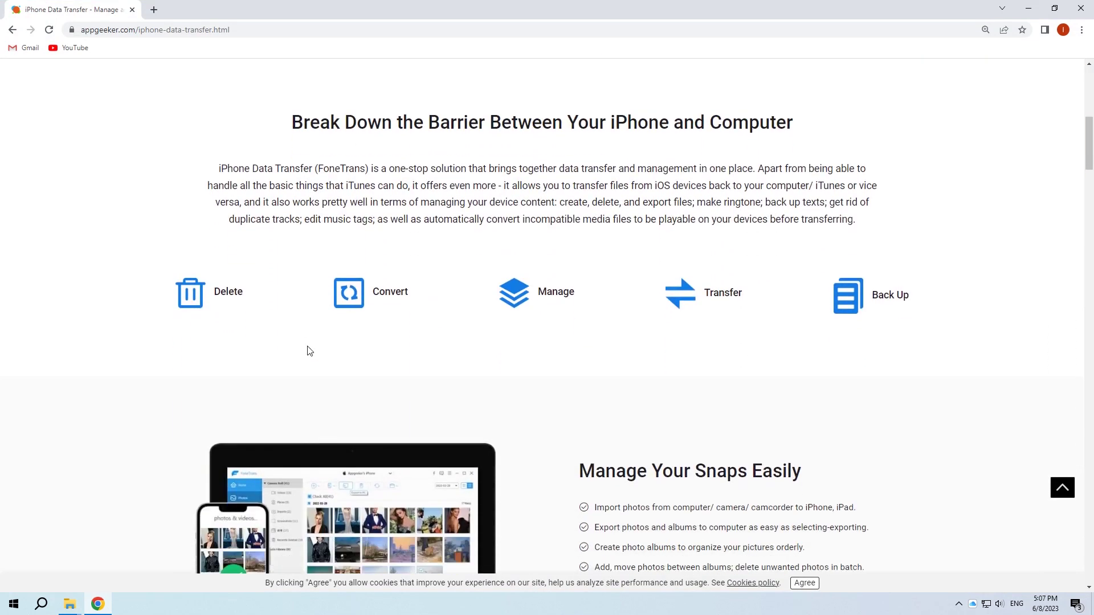
scroll(310, 350, "down", 3)
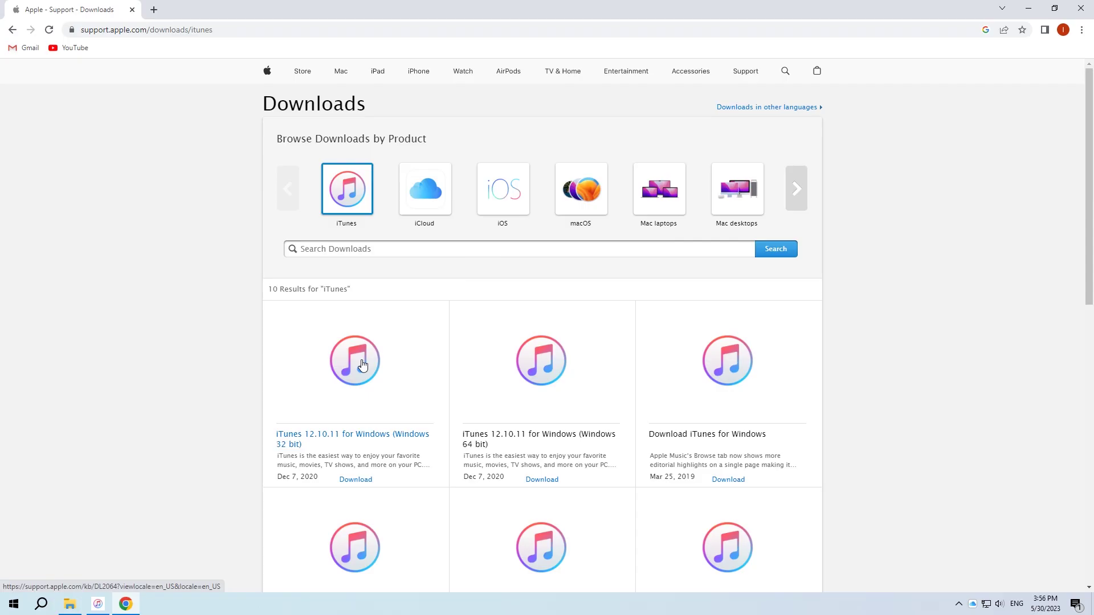
- Open the iTunes 12.10.11 for Windows (32-bit) page and start its download
left_click(362, 365)
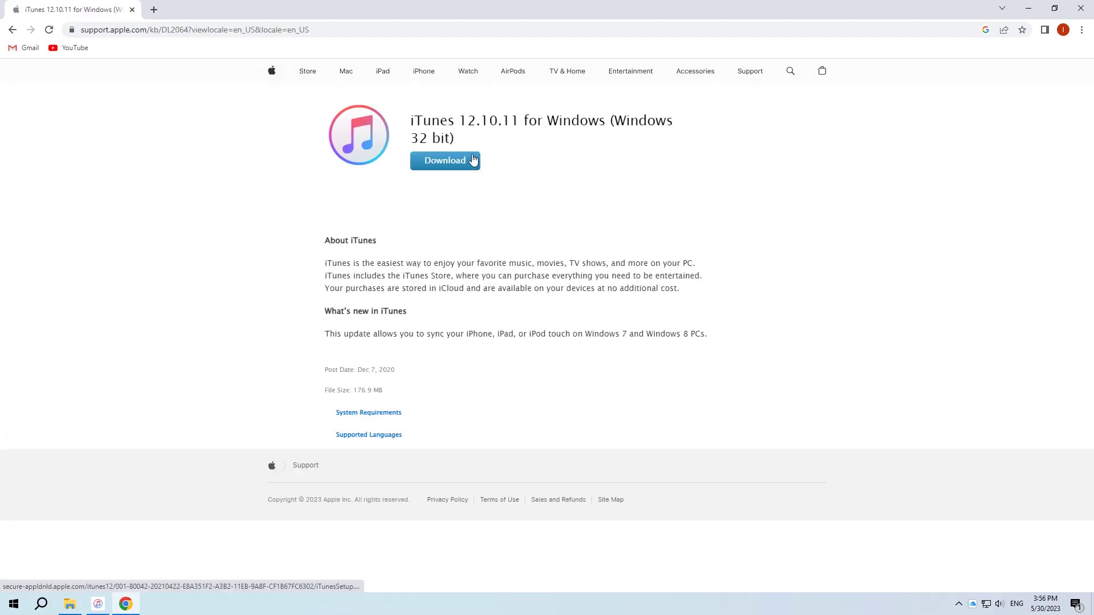
left_click(472, 160)
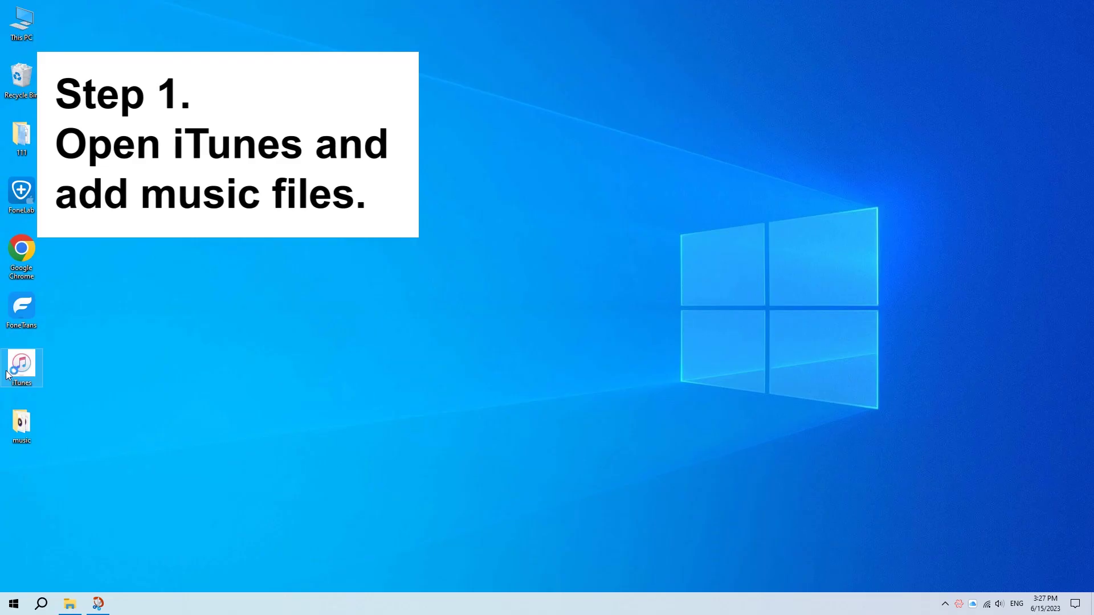
- Launch iTunes and import all seven songs from the desktop music folder via Add File to Library
double_click(7, 374)
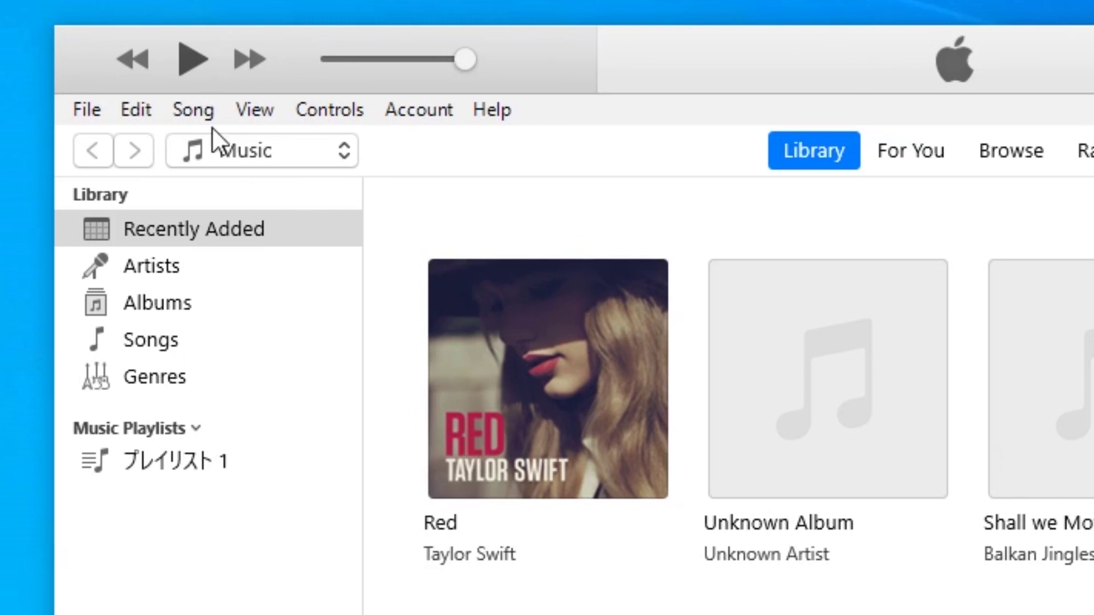
left_click(105, 117)
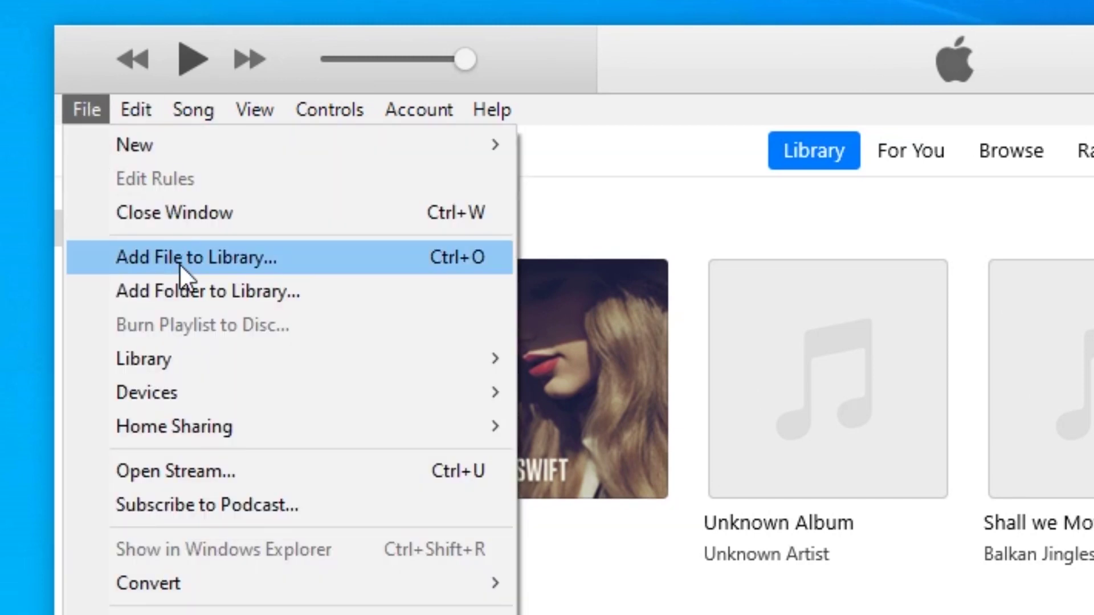
left_click(179, 263)
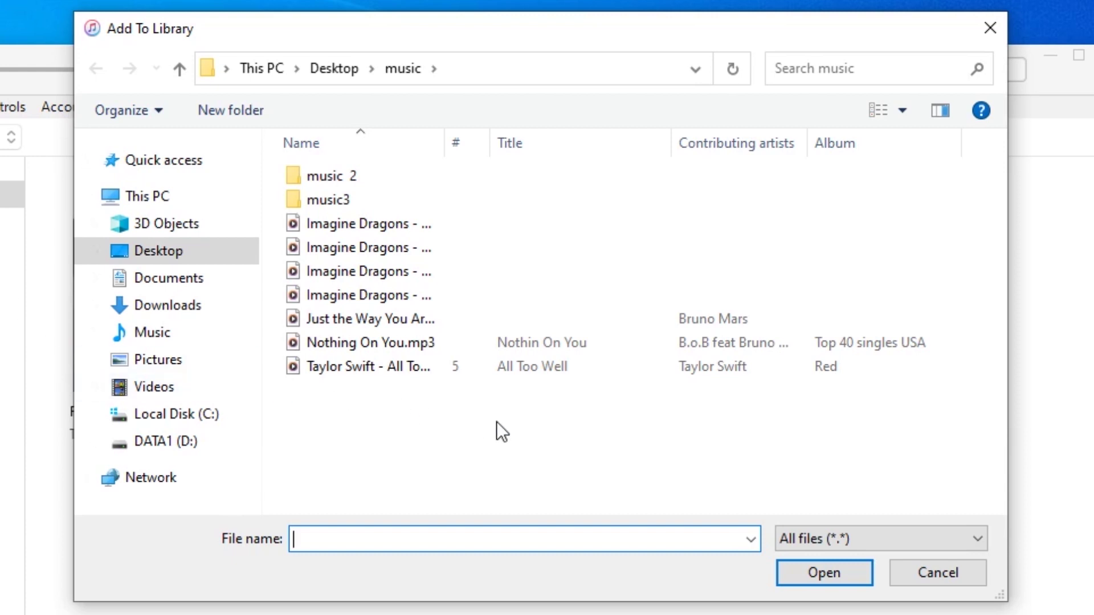
left_click_drag(496, 422, 330, 229)
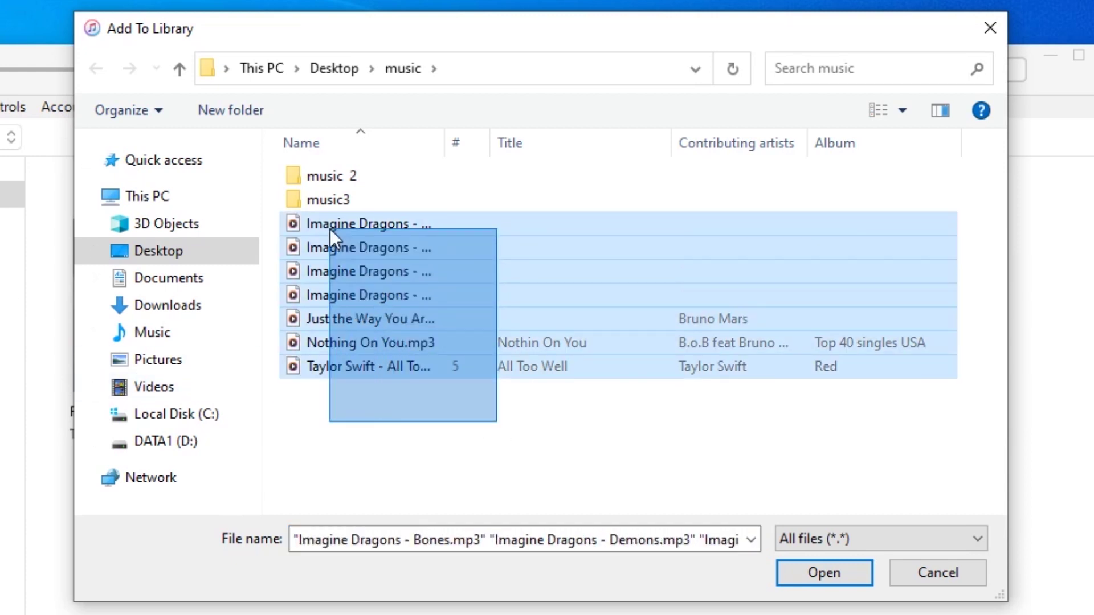
left_click(826, 568)
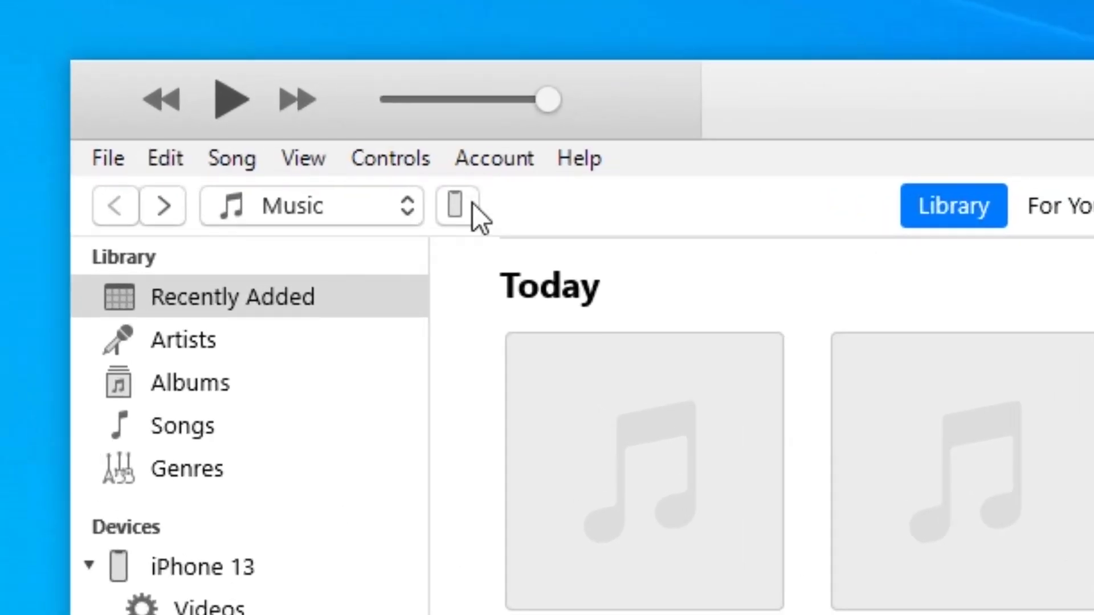
- Turn on Sync Music for the iPhone 13, limited to selected playlists, artists, albums and genres
left_click(472, 205)
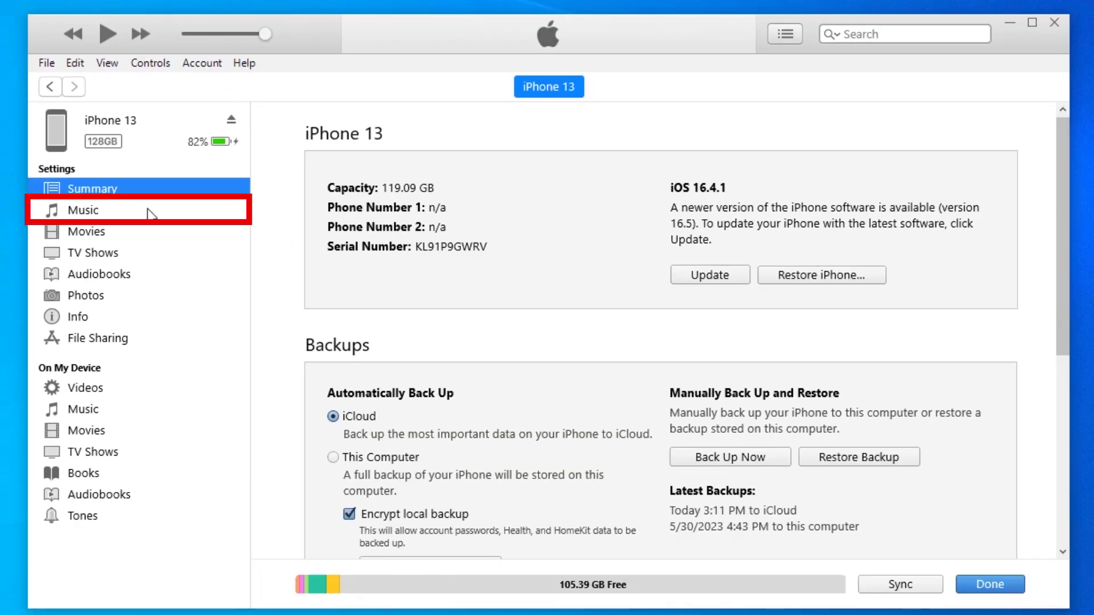
left_click(147, 211)
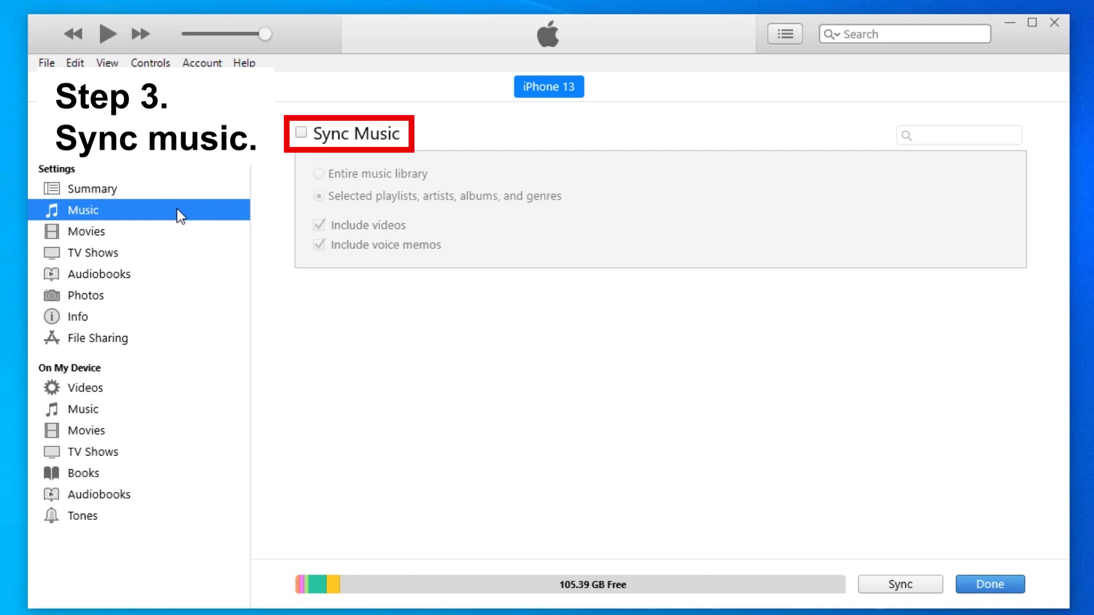
left_click(301, 133)
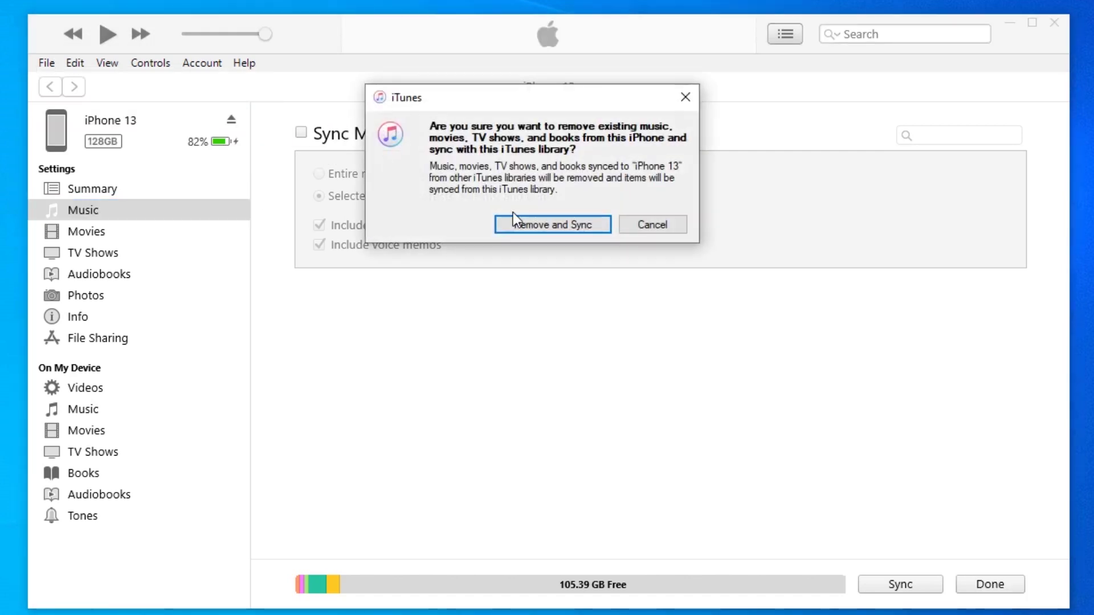
left_click(522, 225)
left_click(342, 174)
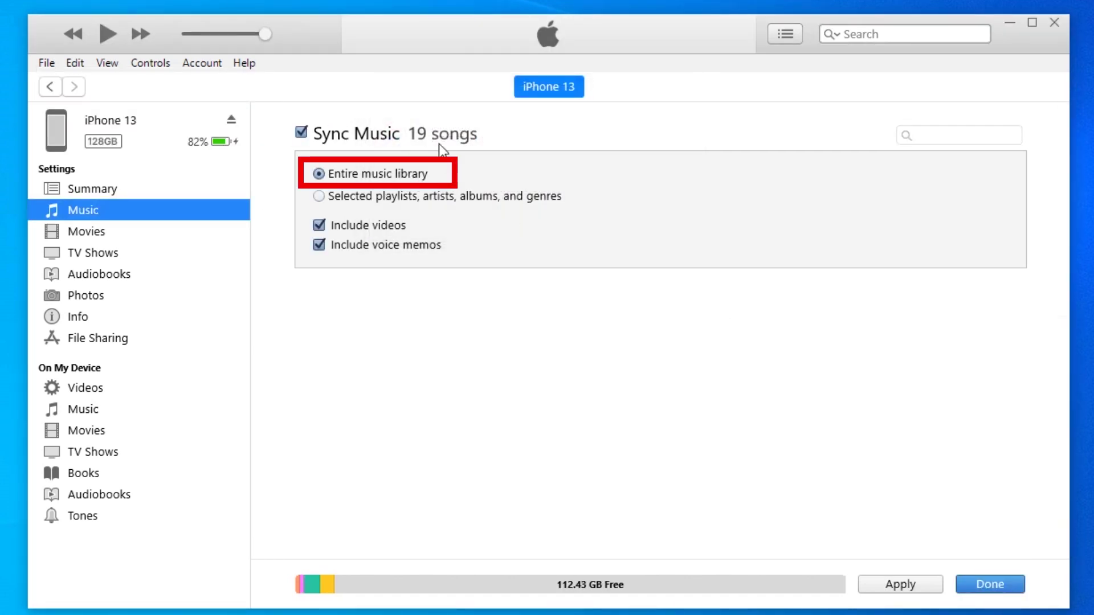
left_click(398, 196)
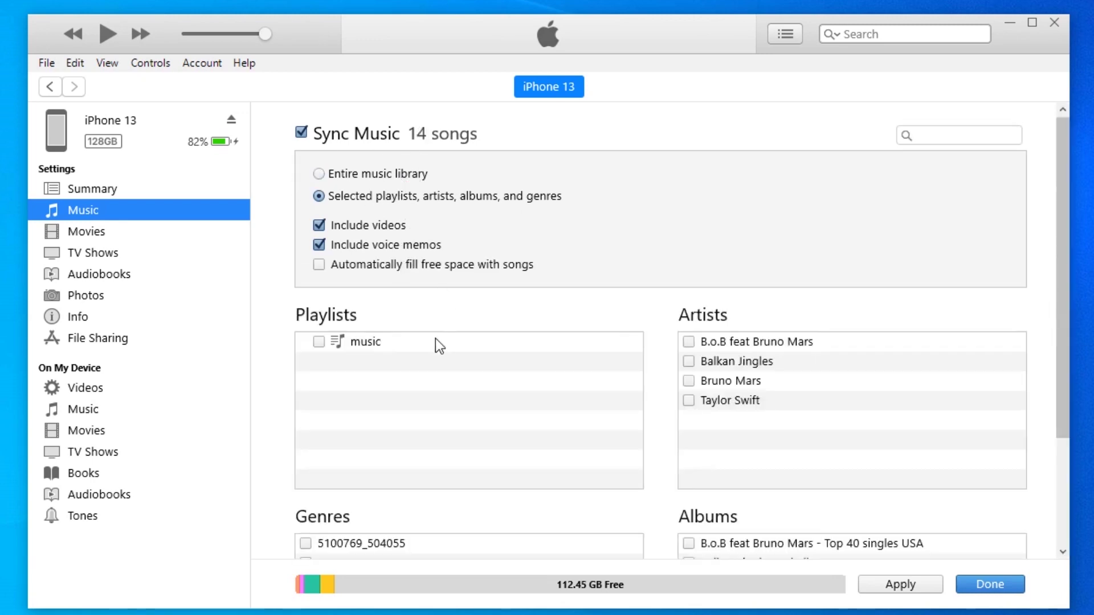
- Create a new playlist, apply the music sync settings and confirm replacing the iPhone's media
scroll(862, 370, "down", 1)
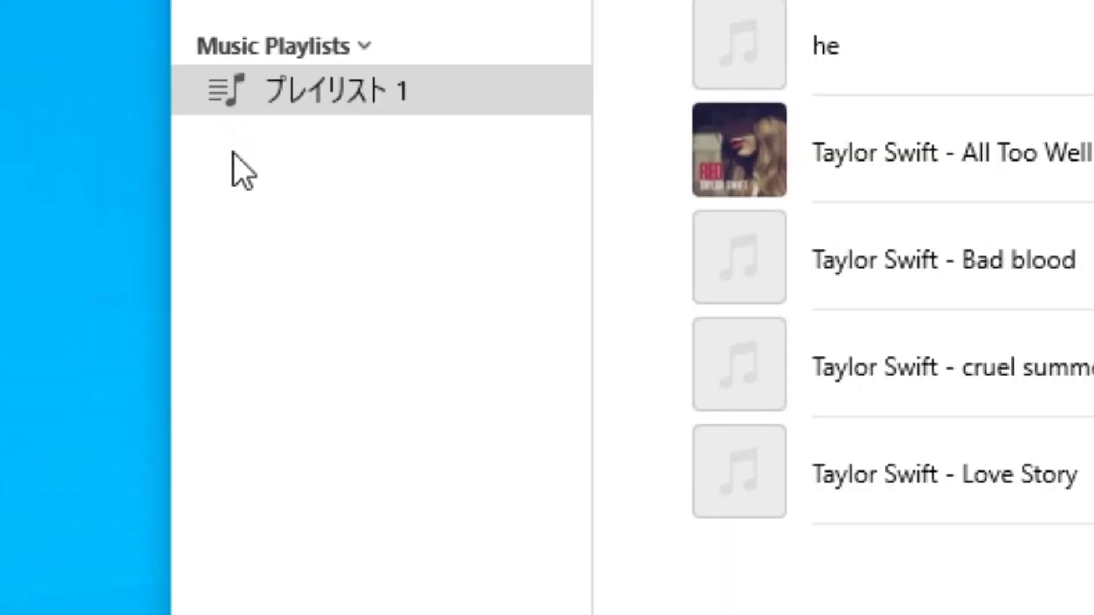
right_click(391, 195)
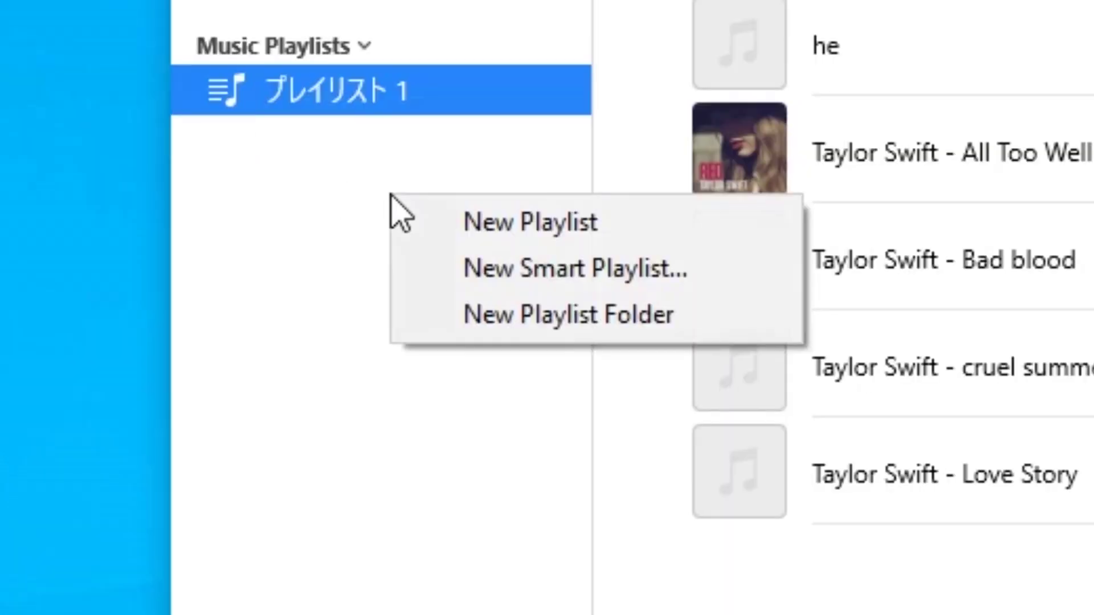
left_click(448, 231)
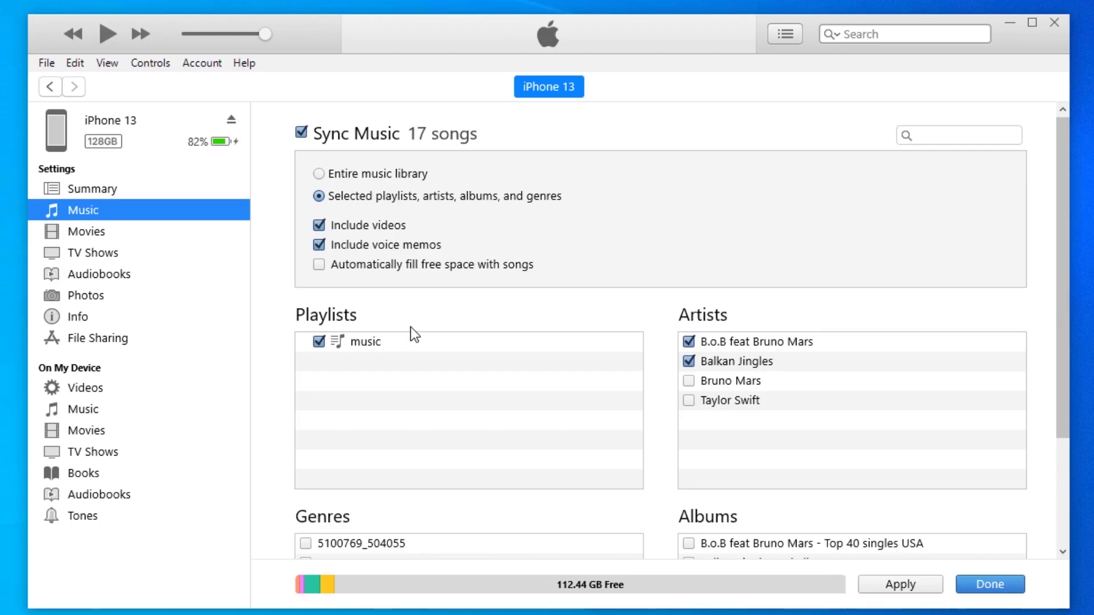
left_click(909, 589)
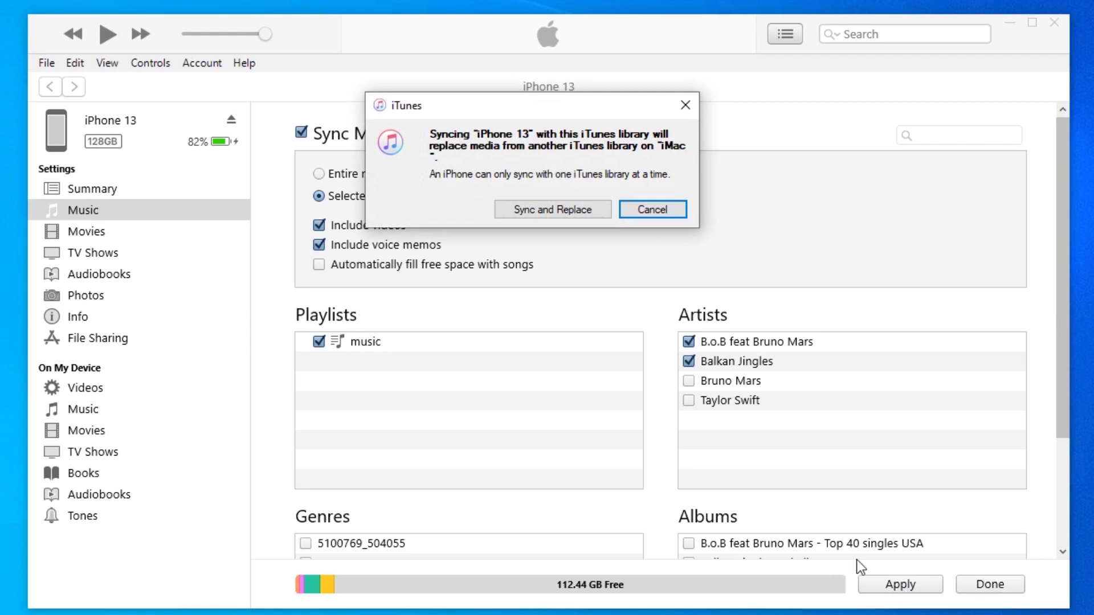
left_click(531, 215)
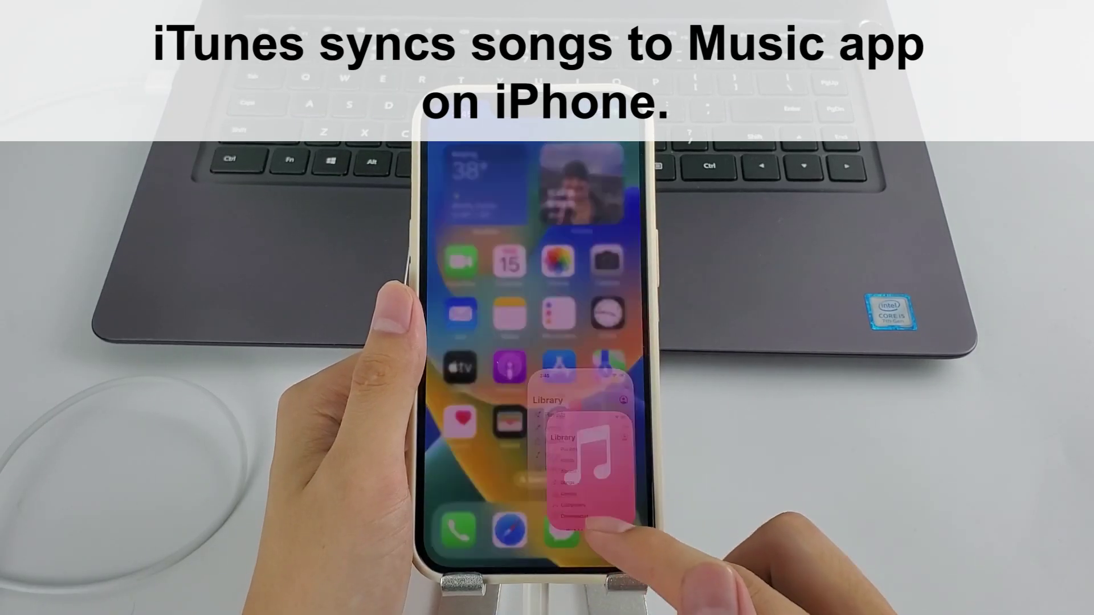
- Scroll the iPhone's Recently Added list to find Just the Way You Are and the Taylor Swift song
scroll(535, 342, "down", 5)
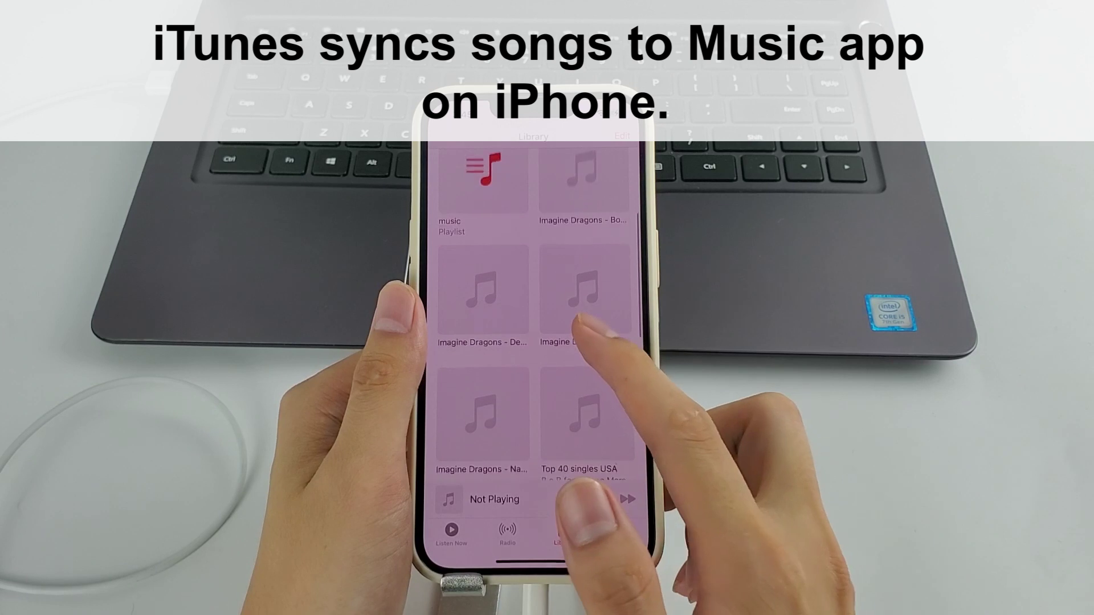
scroll(535, 342, "down", 5)
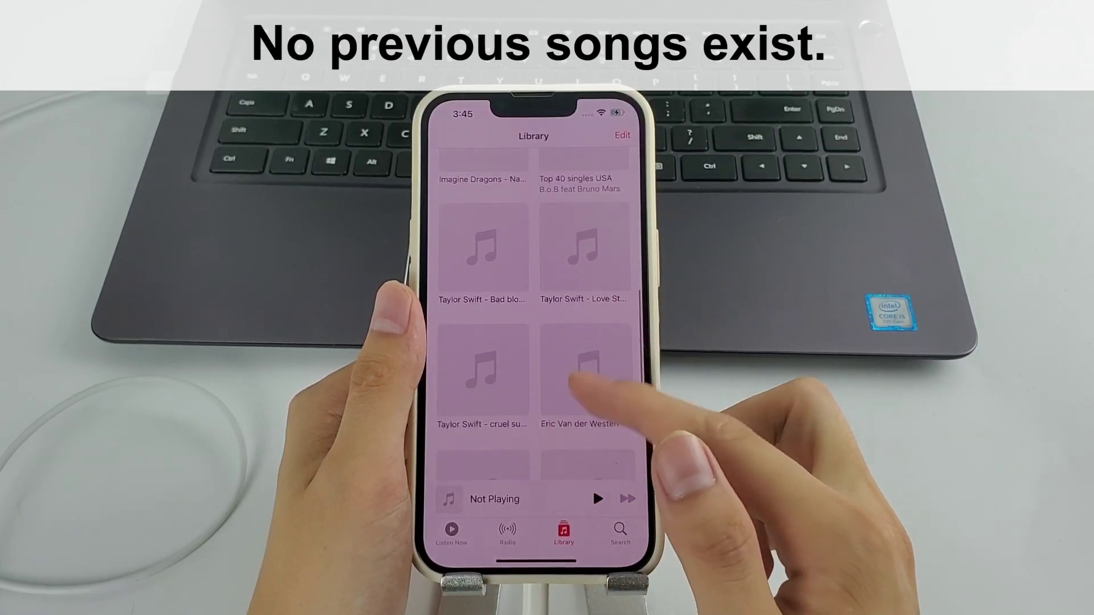
scroll(535, 341, "down", 4)
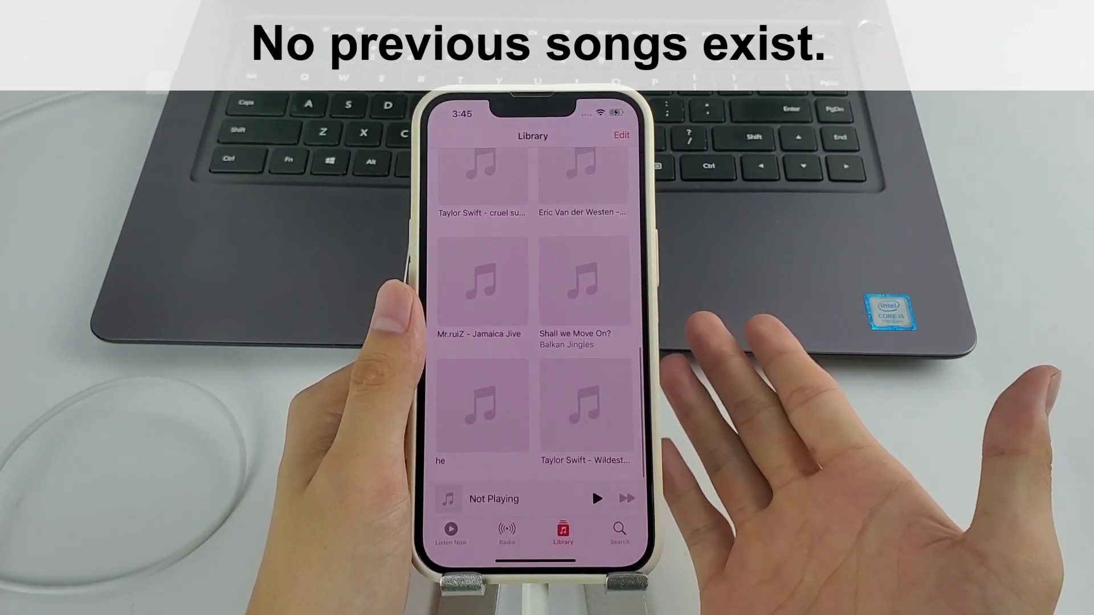
scroll(586, 445, "up", 2)
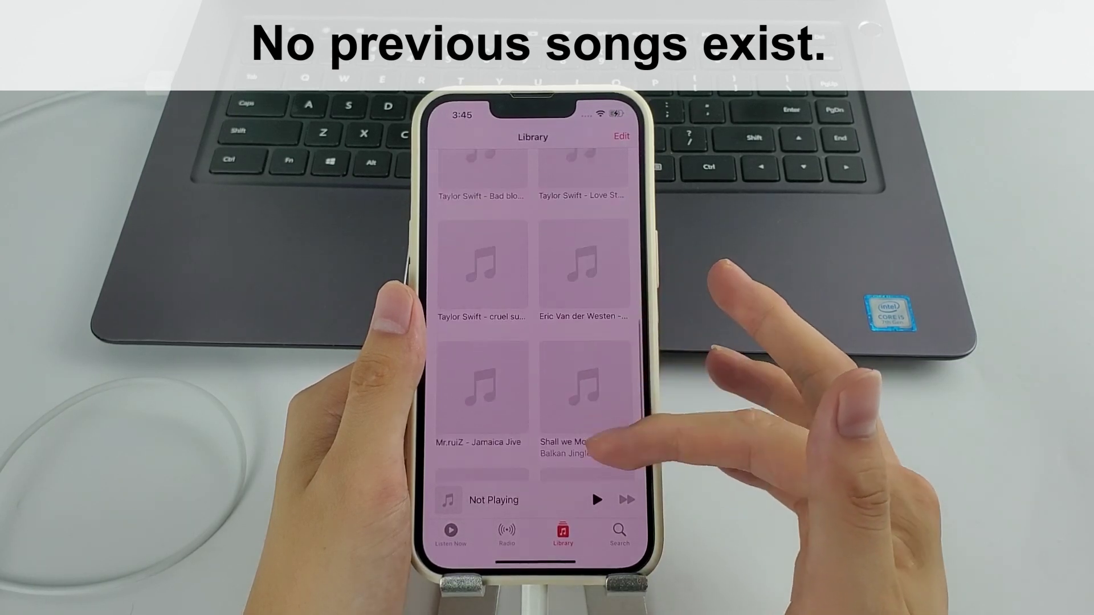
scroll(593, 450, "up", 4)
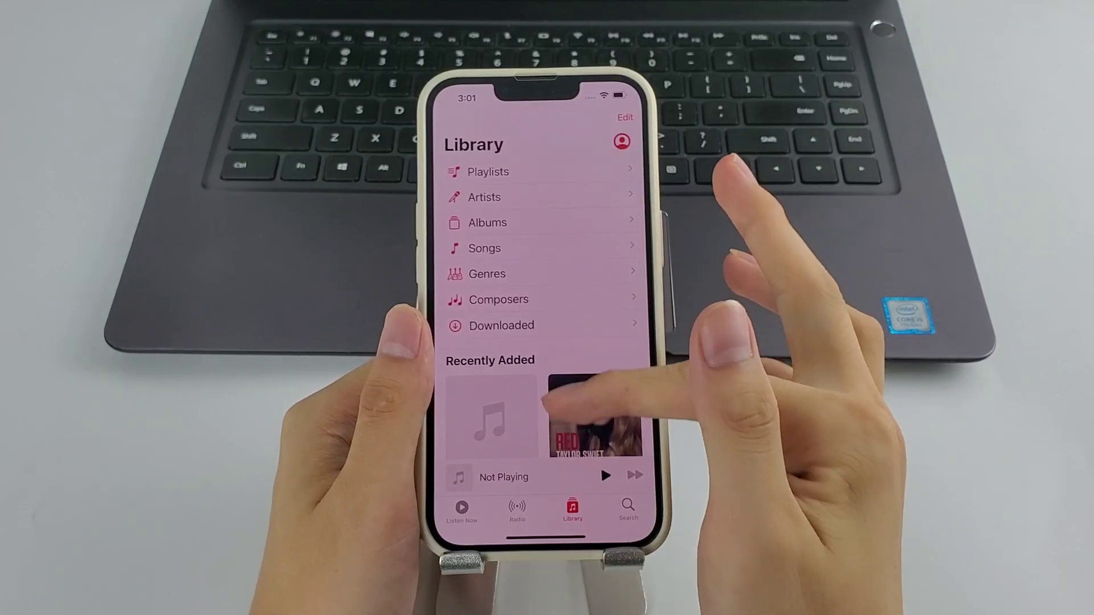
scroll(569, 342, "down", 3)
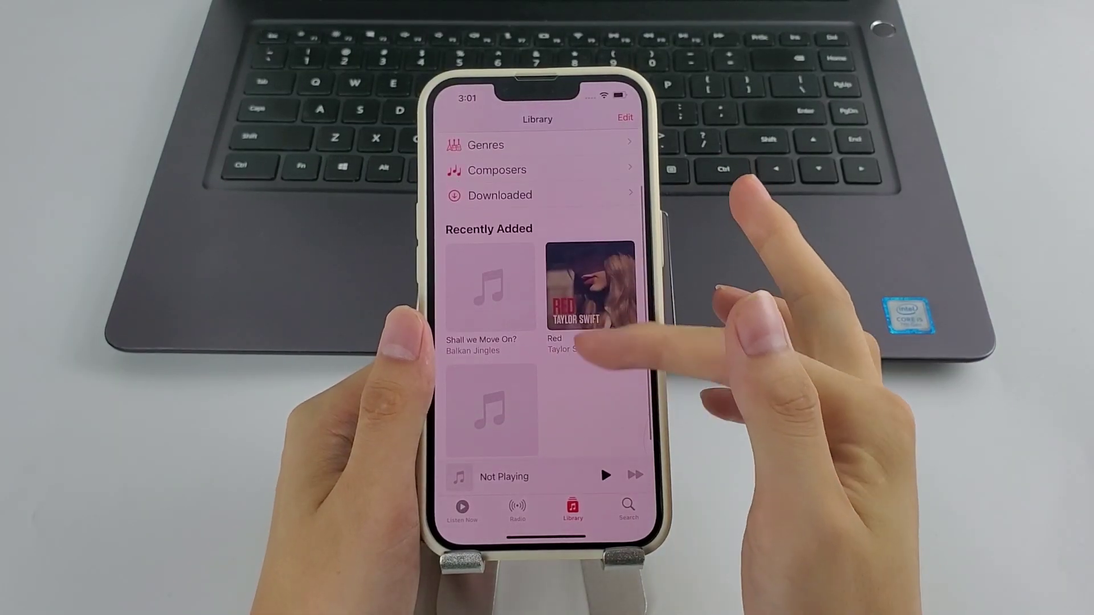
scroll(593, 348, "down", 1)
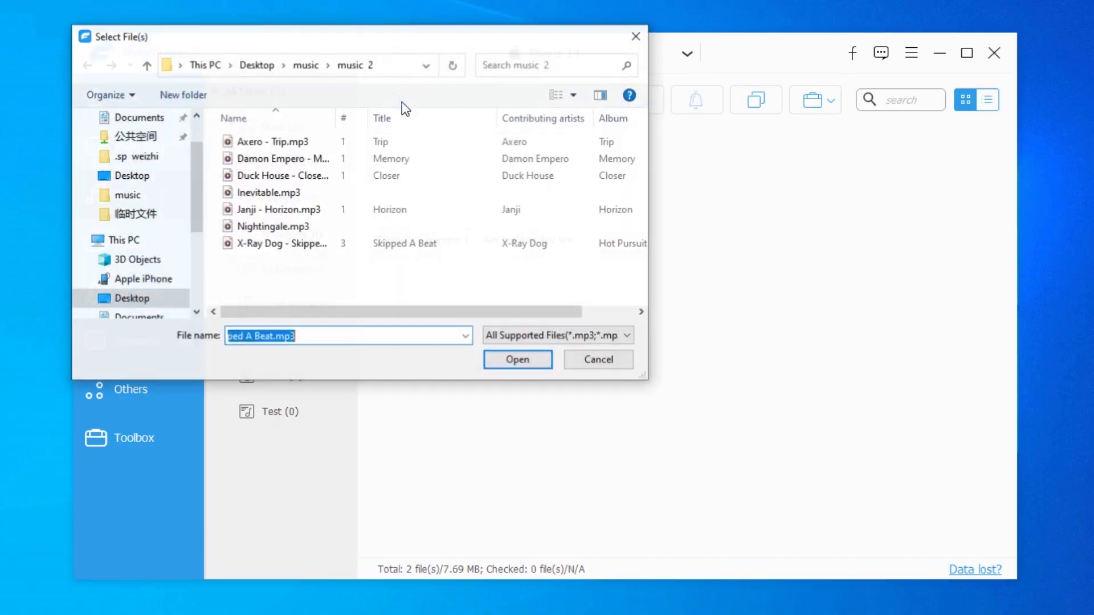
- Add the X-Ray Dog through Janji tracks to the iPhone and scroll its Recently Added list
left_click(282, 243)
left_click(311, 210, "shift")
left_click(510, 360)
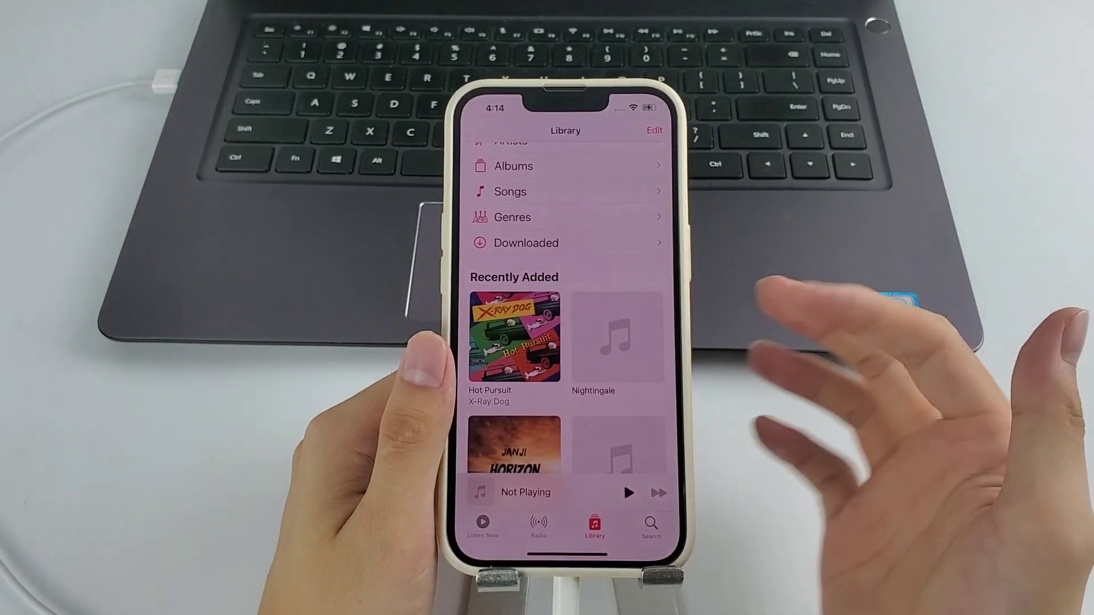
scroll(566, 313, "down", 3)
scroll(567, 313, "down", 2)
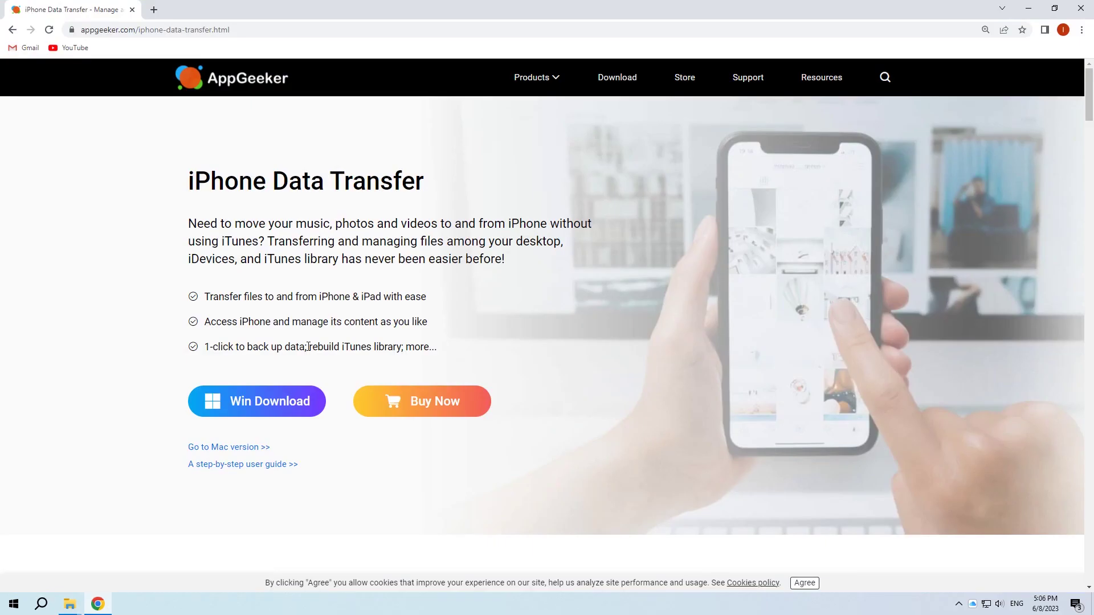
- Scroll through the features on AppGeeker's iPhone Data Transfer page
scroll(307, 350, "down", 3)
scroll(309, 350, "down", 1)
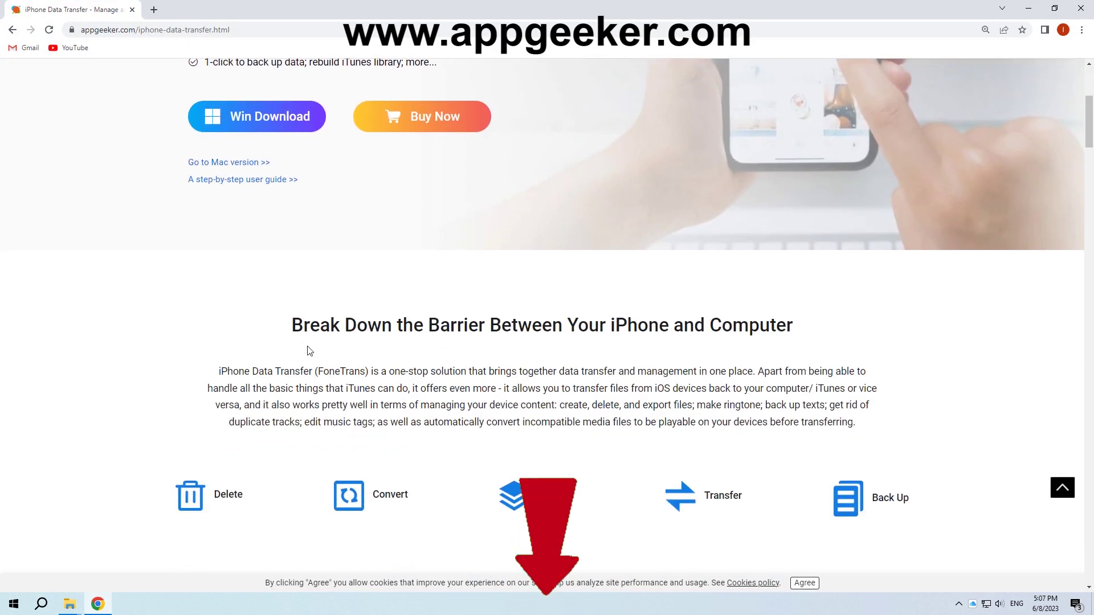
scroll(309, 351, "down", 3)
scroll(308, 350, "down", 3)
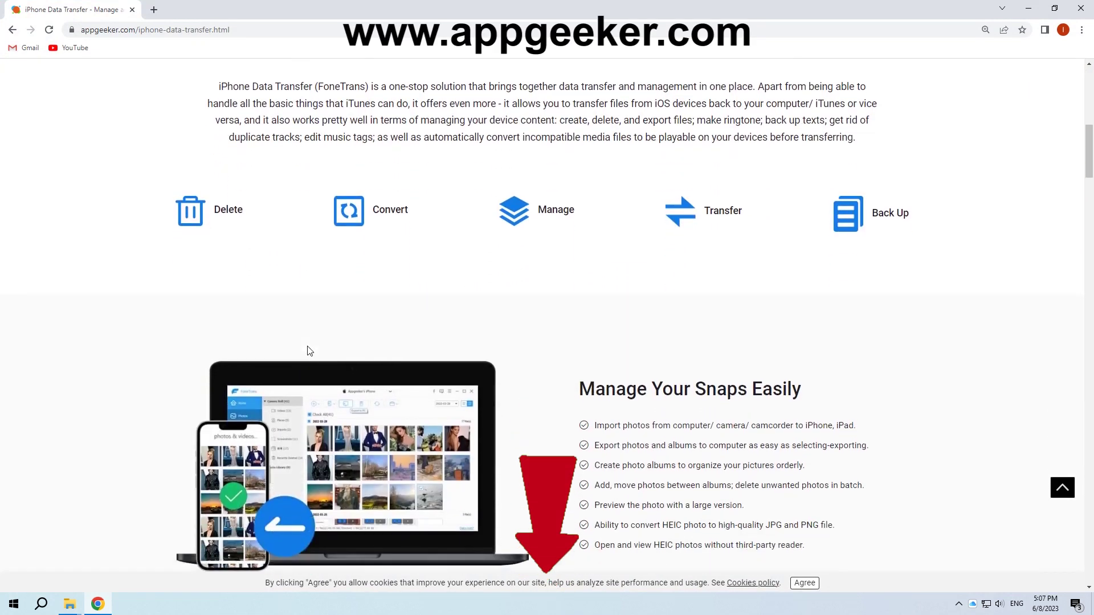
scroll(307, 349, "down", 1)
scroll(306, 346, "down", 5)
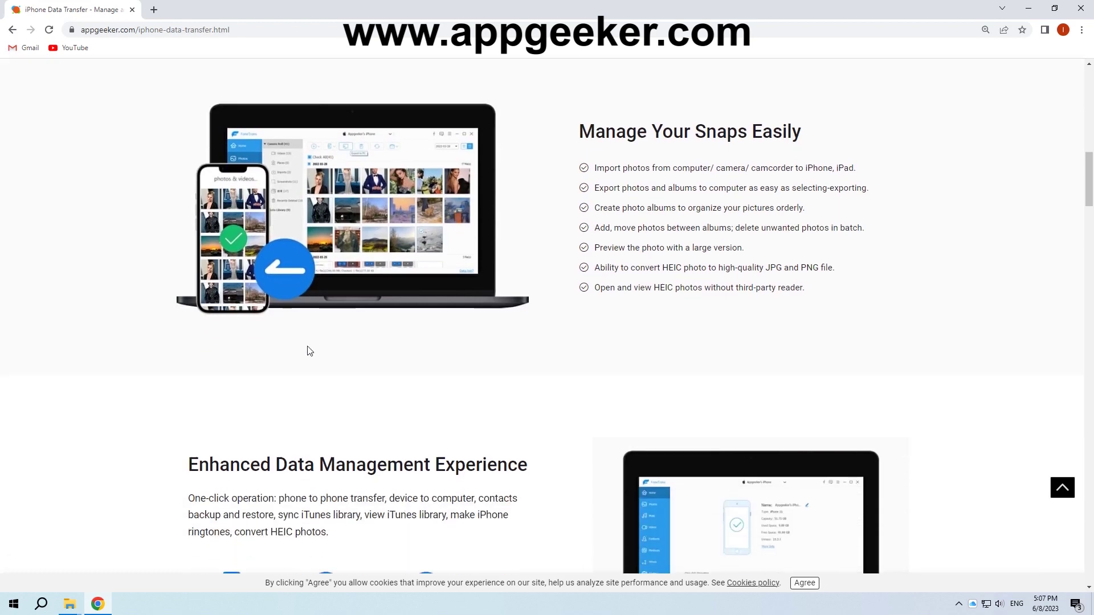
scroll(308, 349, "down", 3)
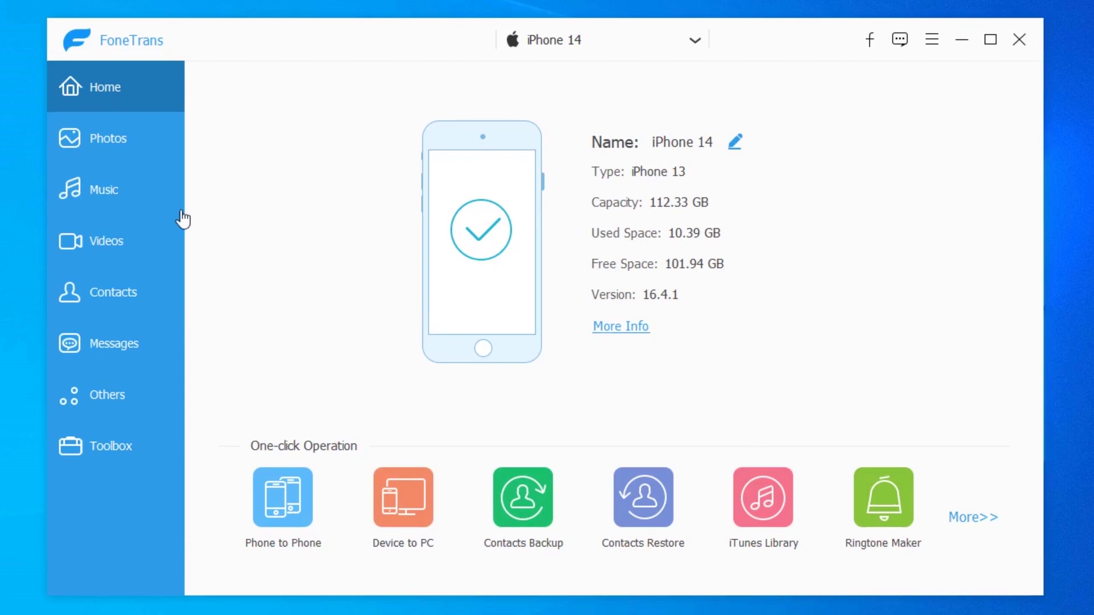
- Open the iPhone 14's music list, marking then clearing the first song and Just the Way You Are
left_click(108, 192)
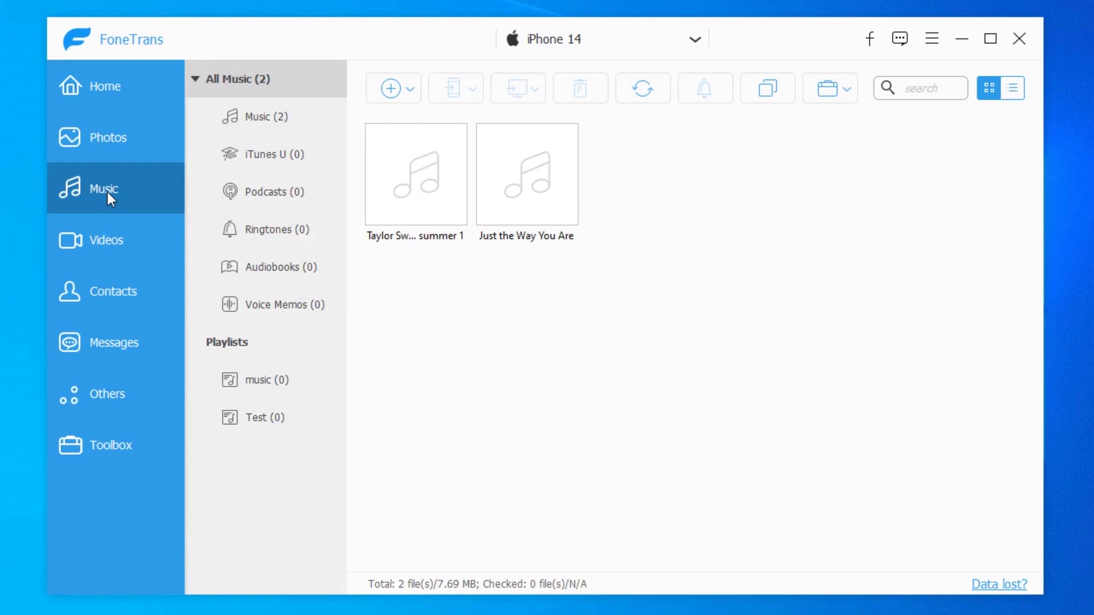
left_click(435, 222)
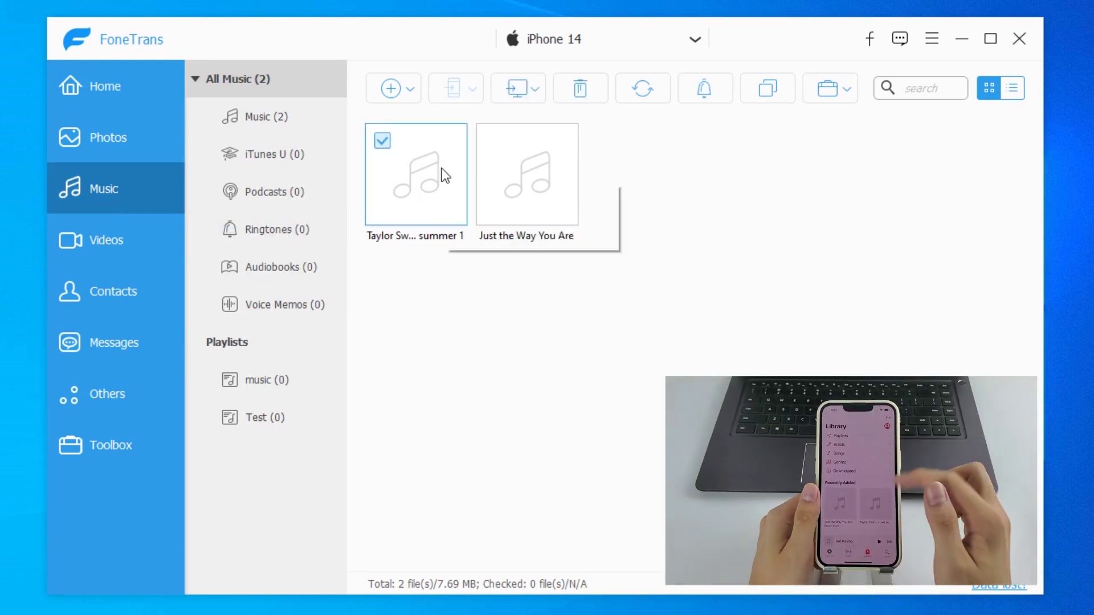
left_click(535, 179)
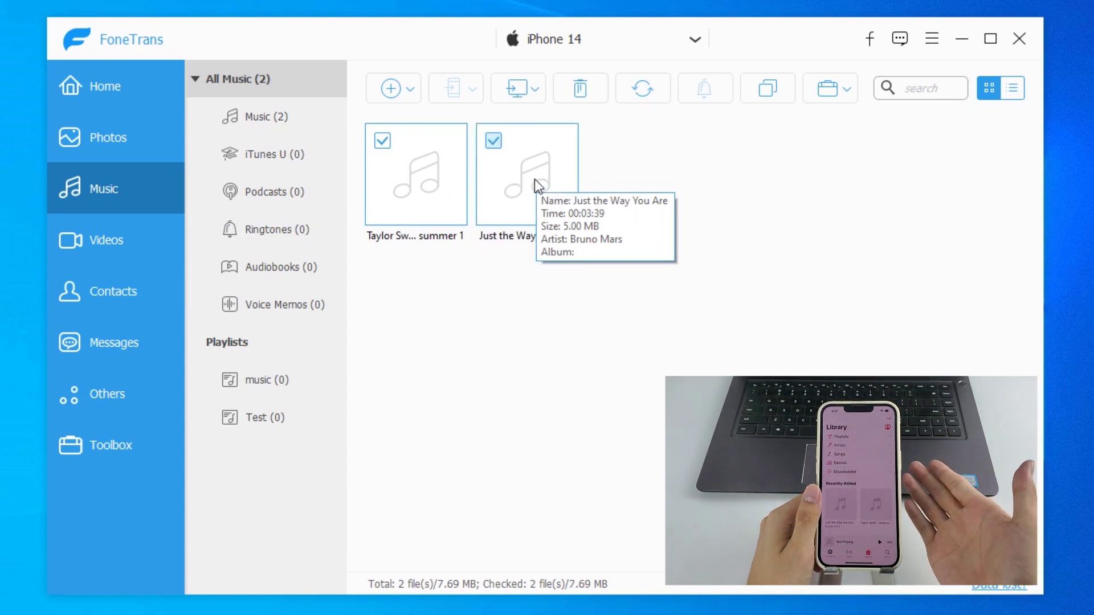
left_click(566, 262)
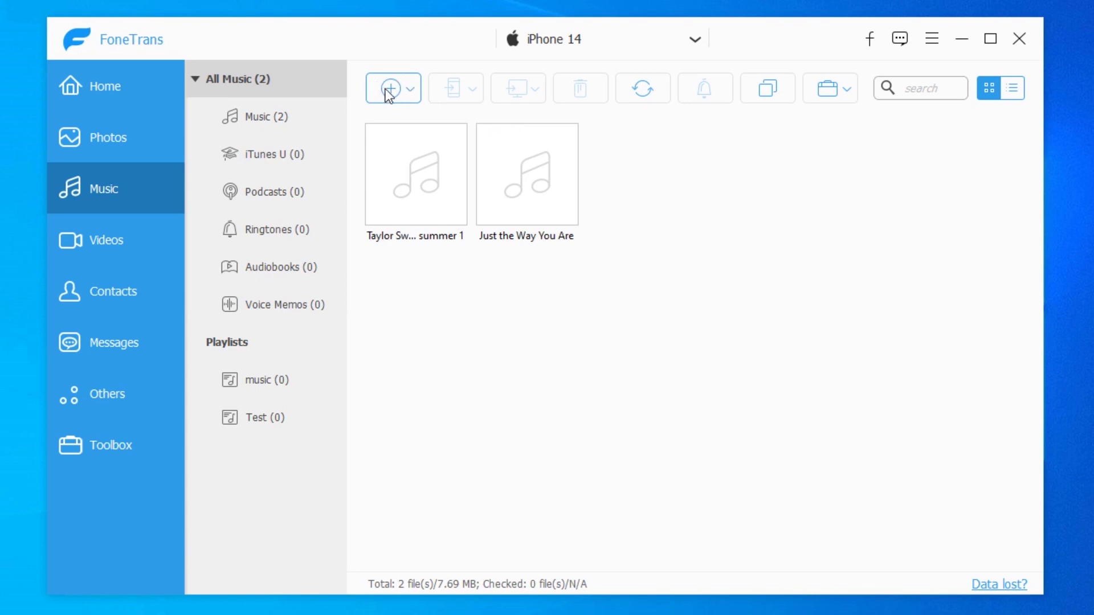
- Add X-Ray Dog, Nightingale and Janji from the music 2 folder to the iPhone 14
left_click(395, 91)
left_click(297, 245, "shift")
left_click(298, 241)
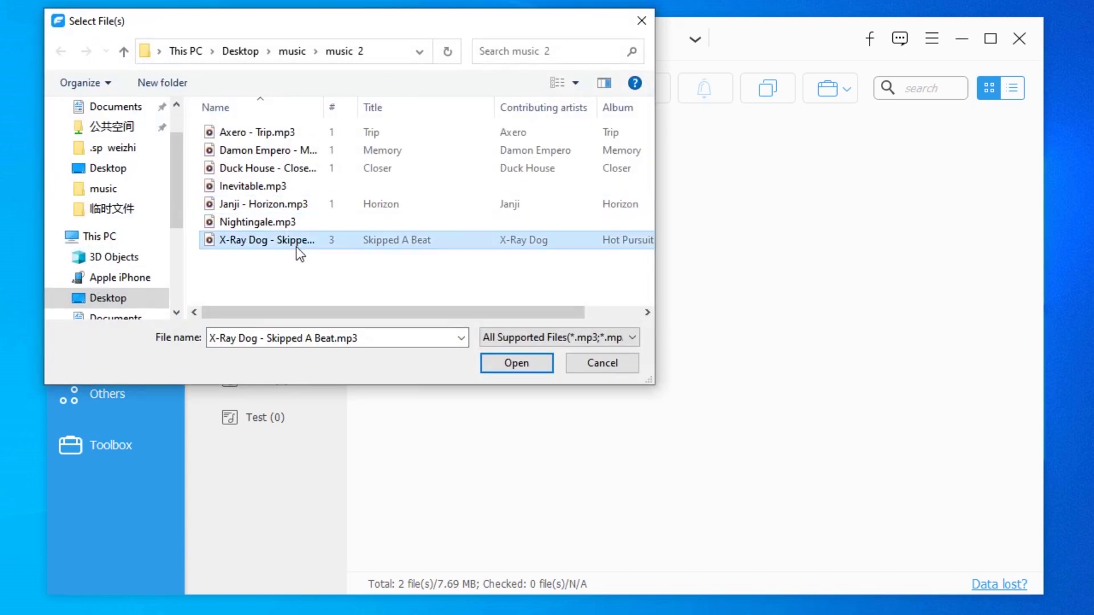
left_click(309, 224, "shift")
left_click(328, 208, "shift")
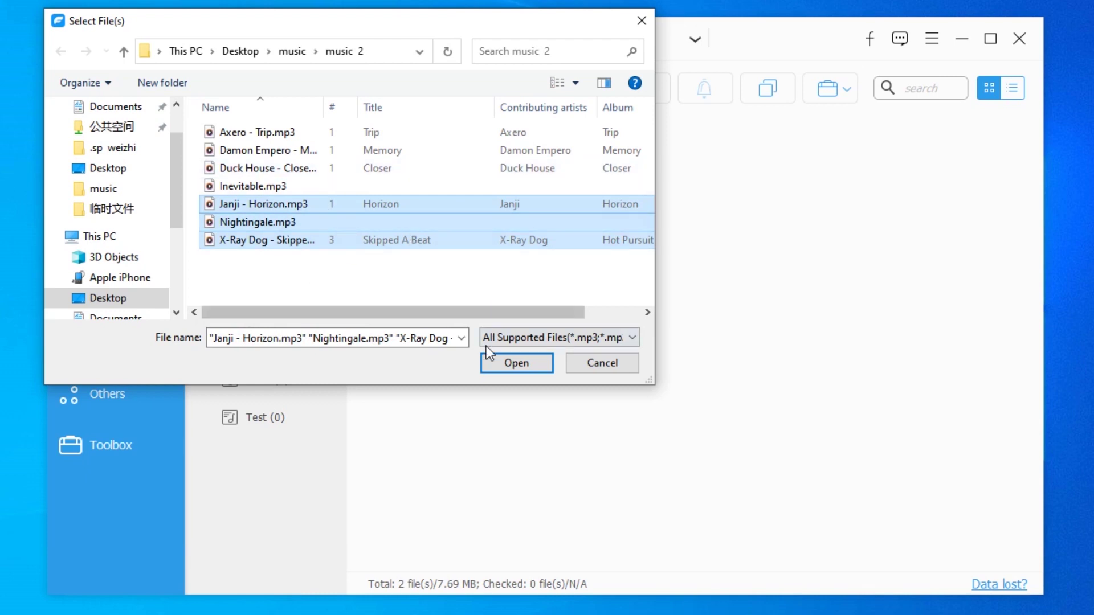
left_click(493, 363)
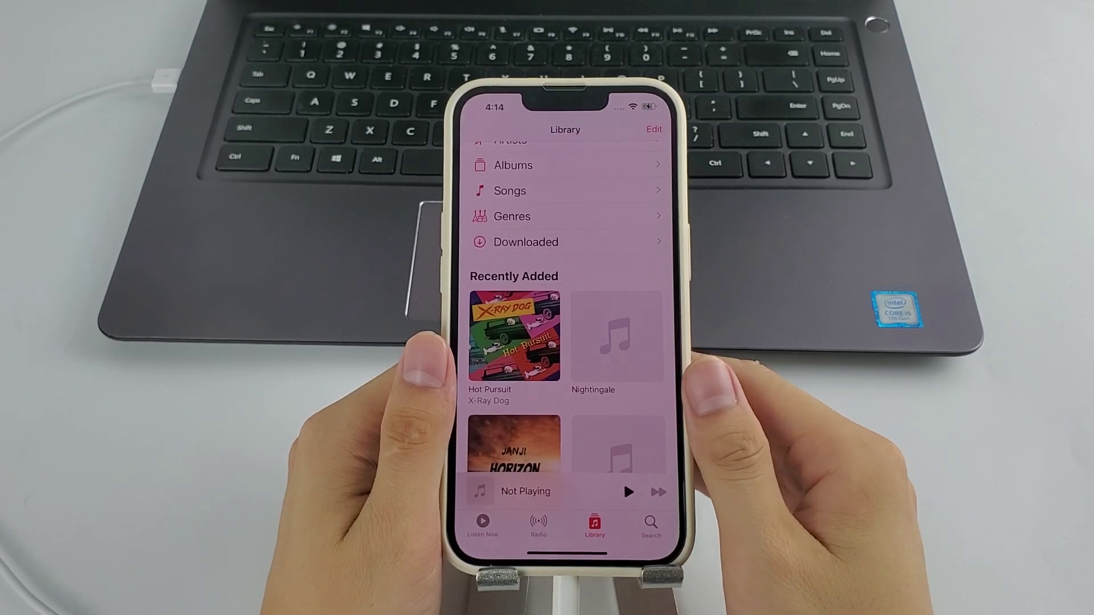
- Scroll Recently Added to spot Hot Pursuit, Nightingale and Horizon beside the earlier songs
scroll(570, 399, "down", 2)
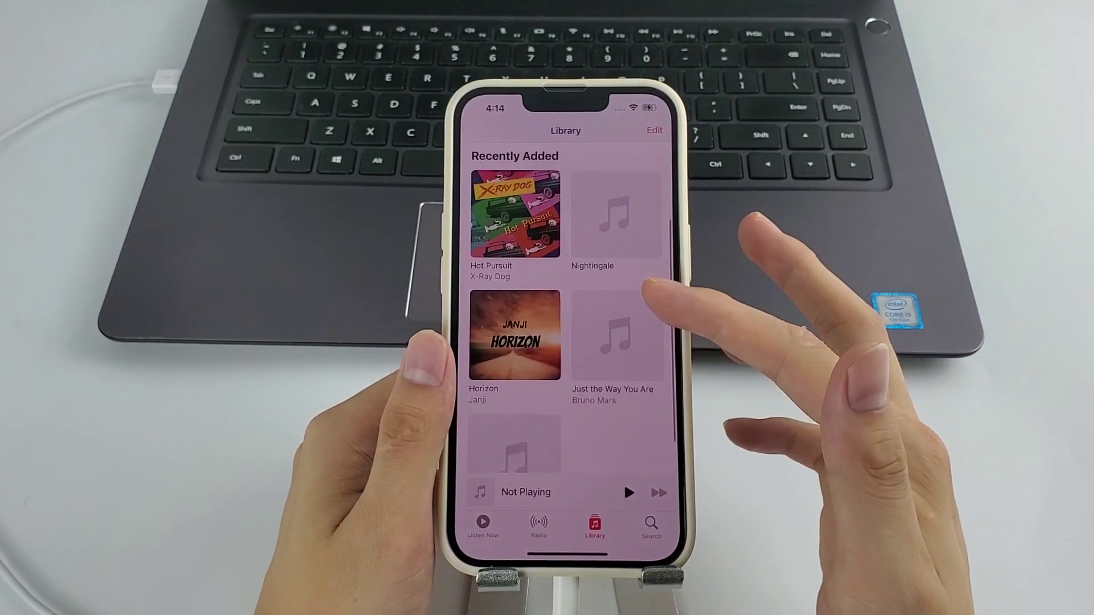
scroll(569, 342, "down", 1)
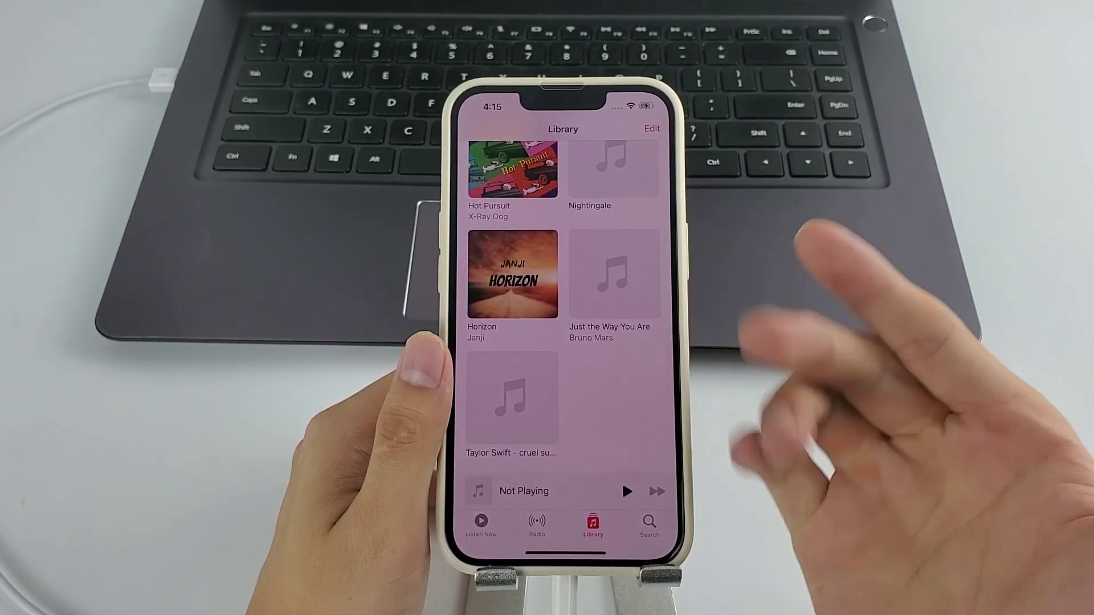
scroll(564, 342, "up", 2)
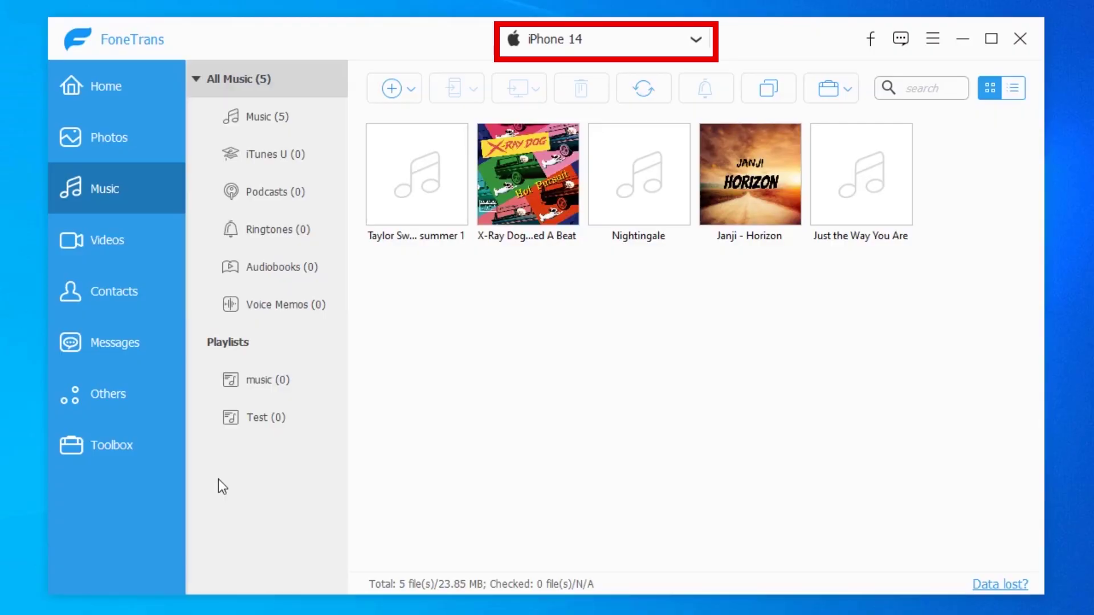
- Switch to the iPhone xr, select all six songs and export them to the iPhone 14
left_click(623, 43)
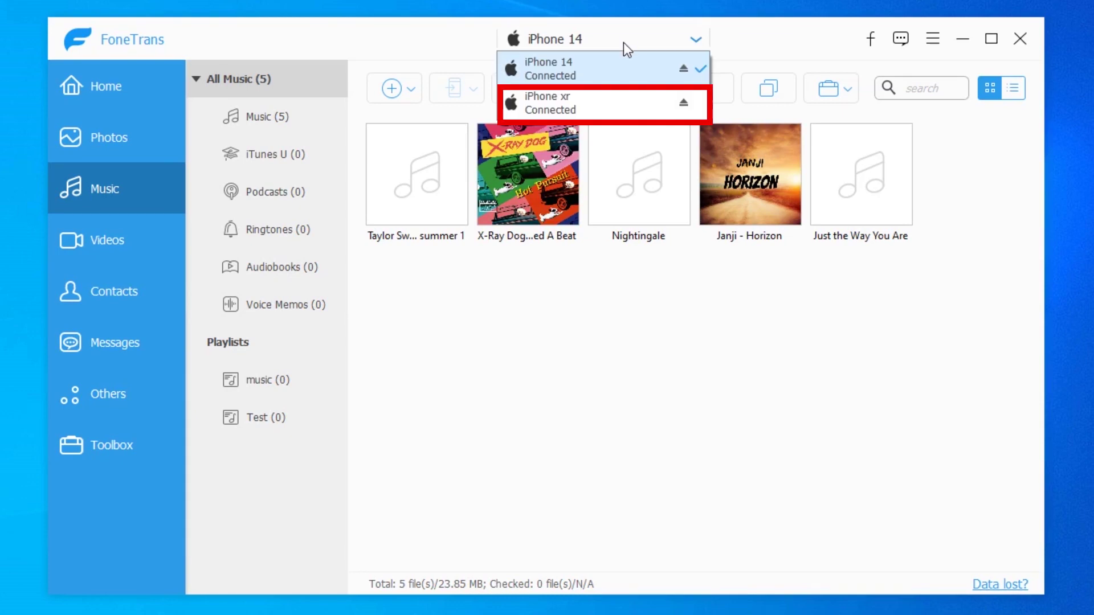
left_click(582, 107)
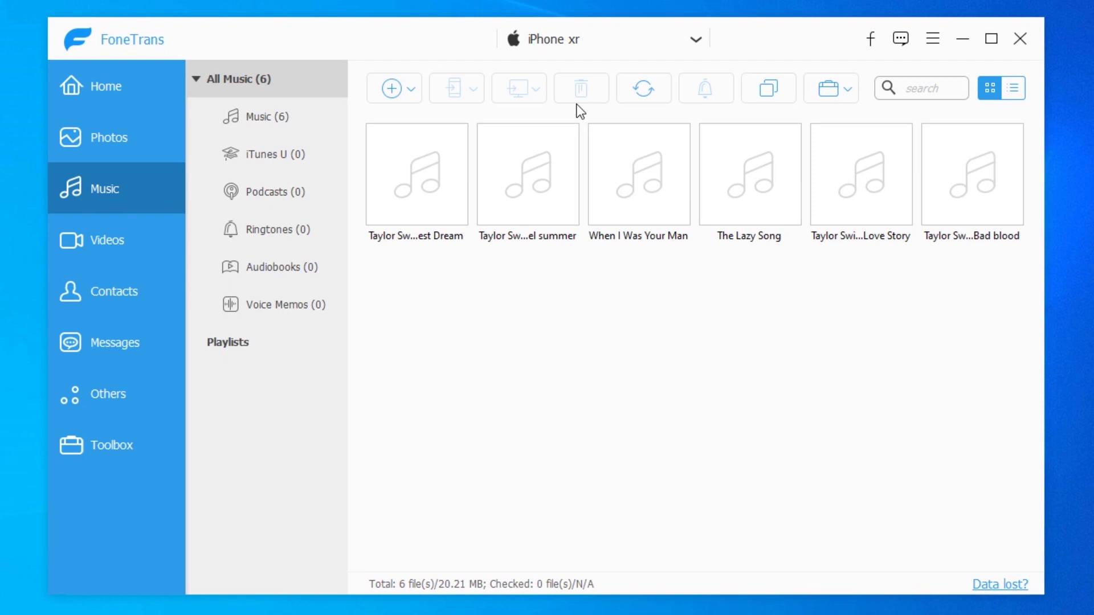
left_click(433, 192)
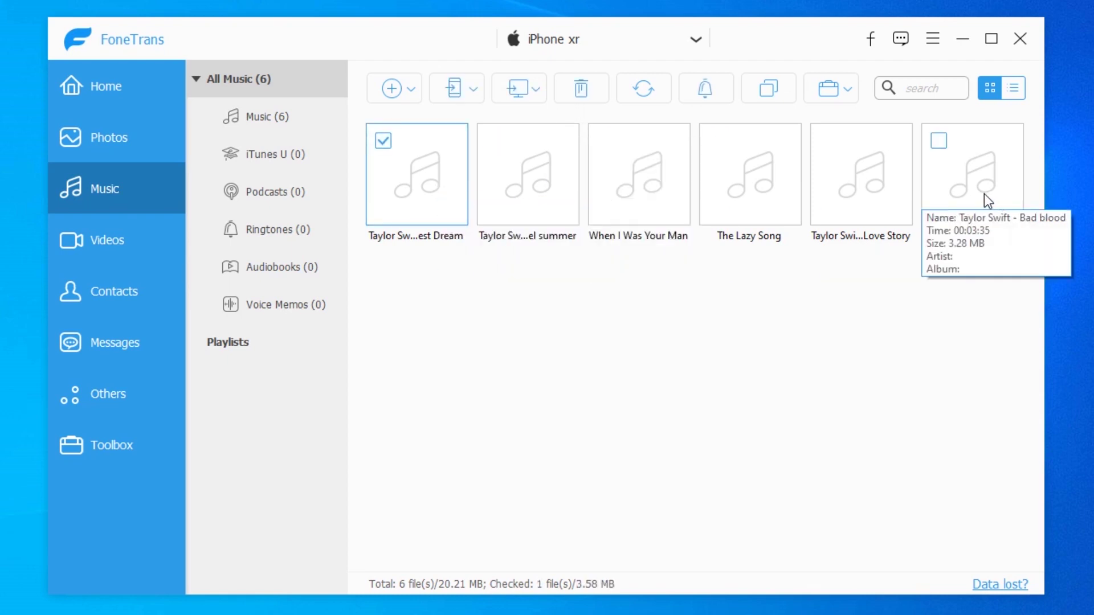
key("ctrl+a")
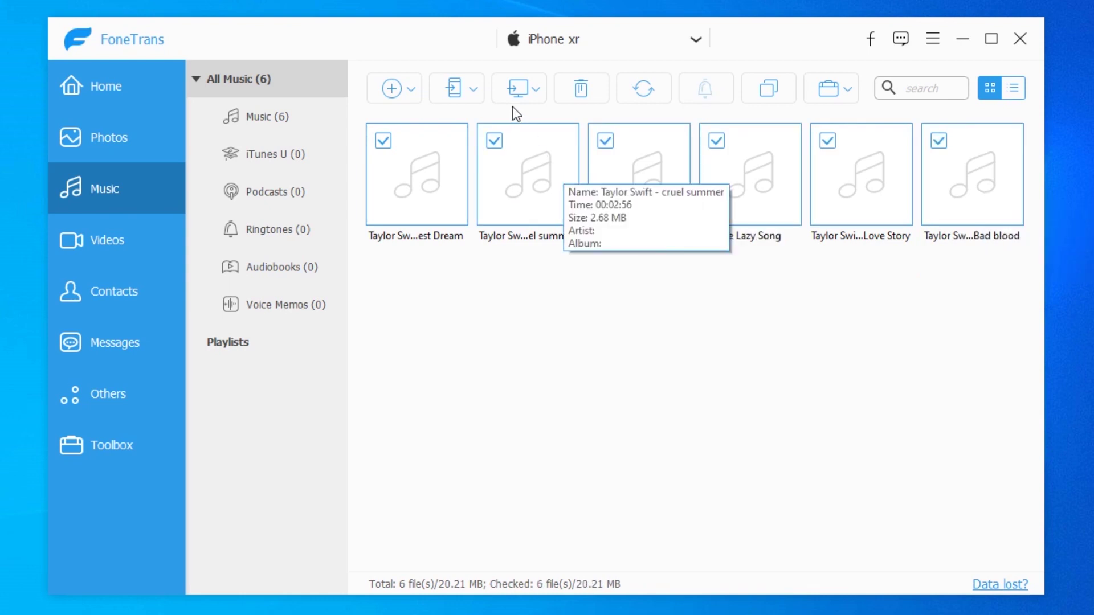
left_click(460, 91)
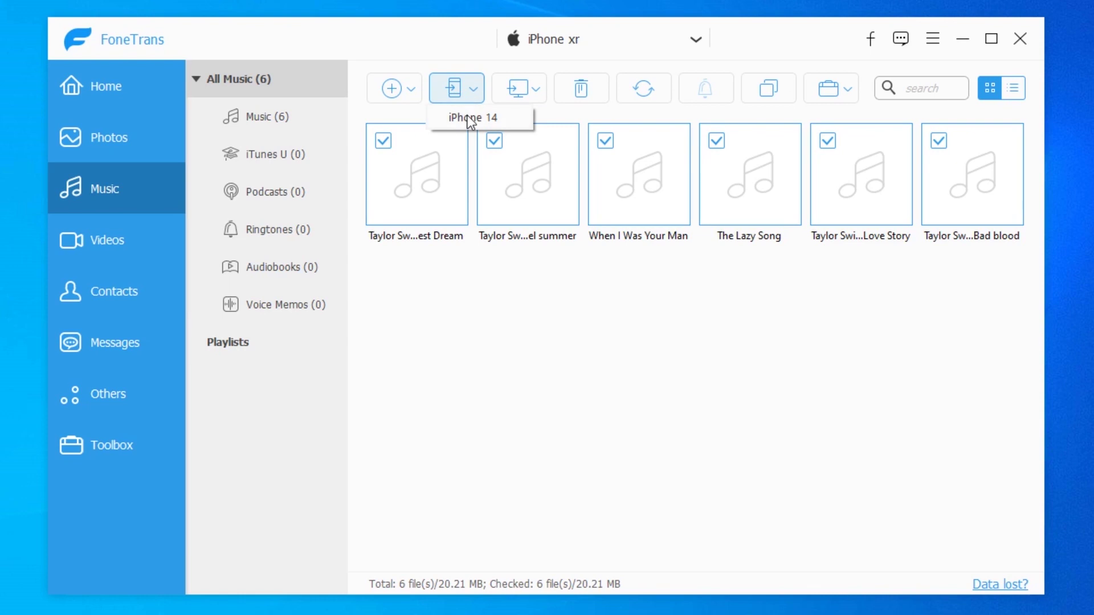
left_click(468, 118)
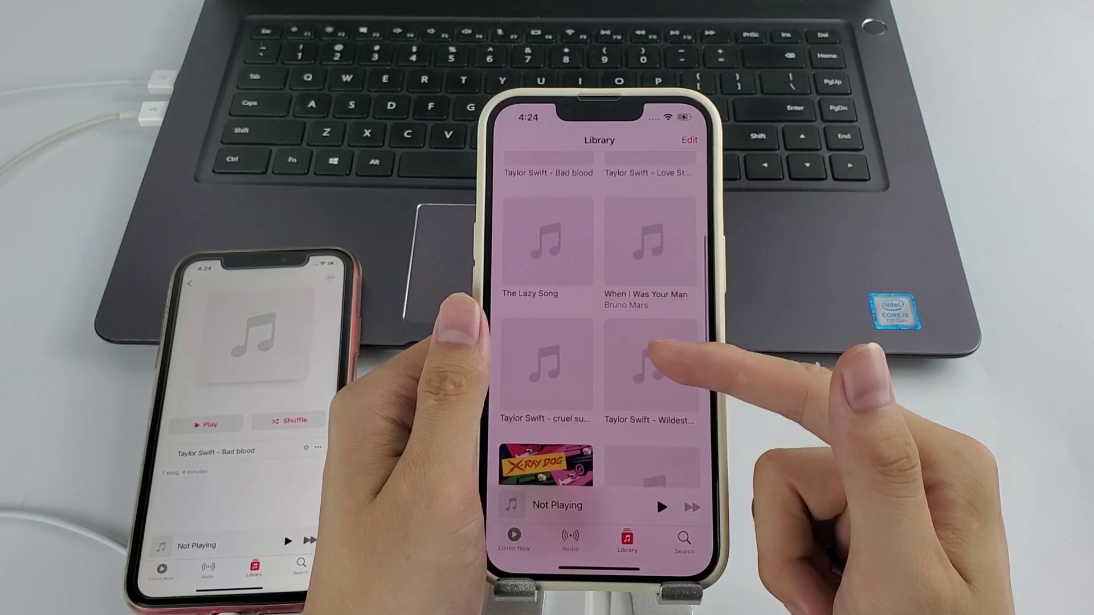
- Scroll the Recently Added grid to check for Bad blood, Love Story, The Lazy Song and Hot Pursuit
scroll(598, 319, "down", 2)
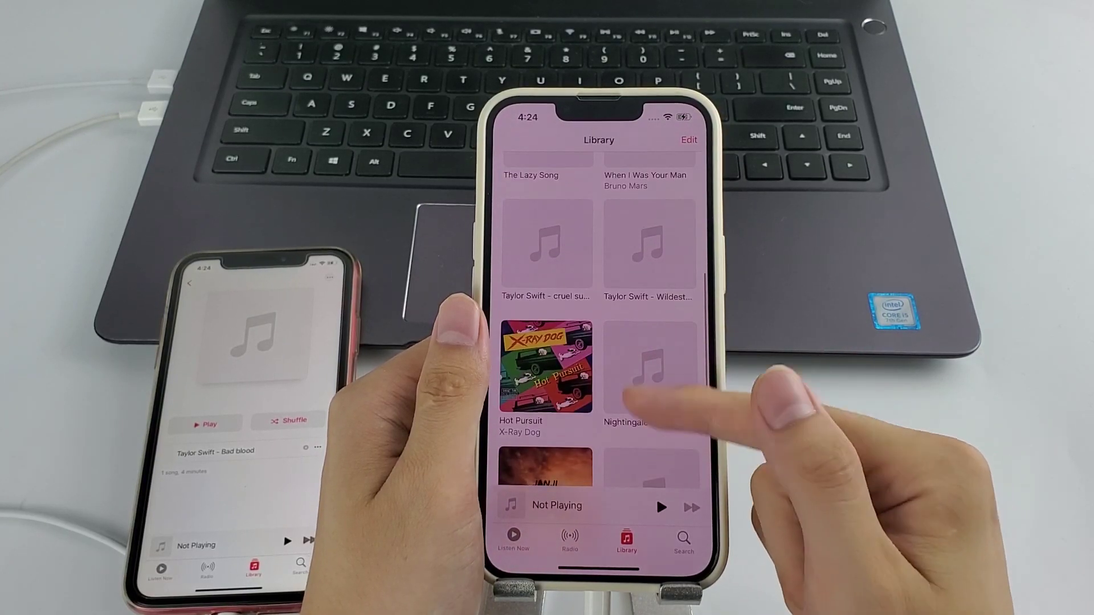
scroll(598, 319, "down", 3)
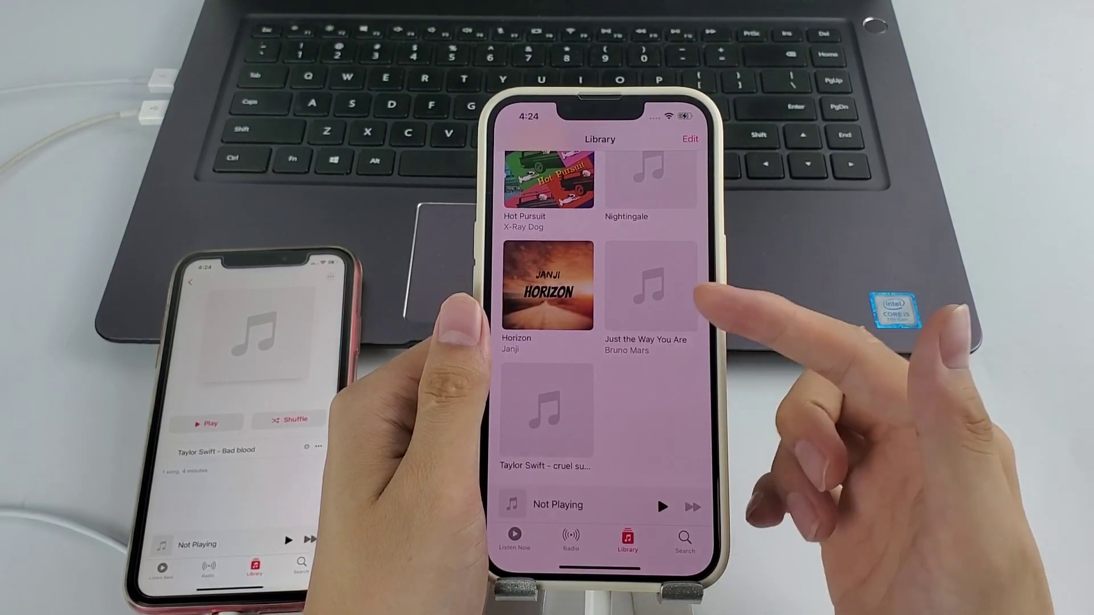
scroll(598, 319, "up", 3)
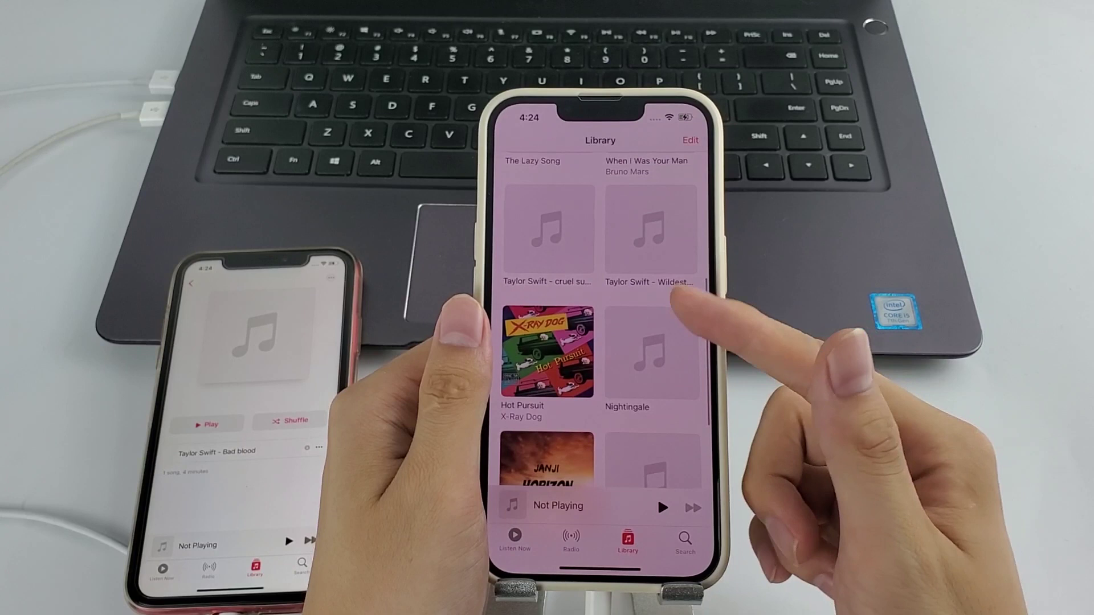
scroll(598, 319, "up", 3)
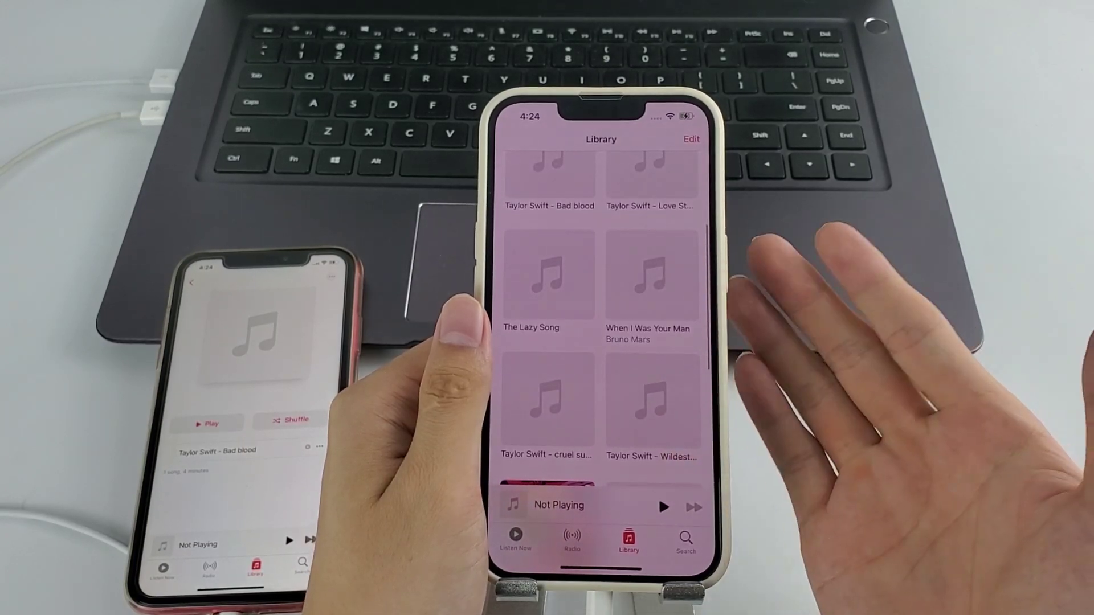